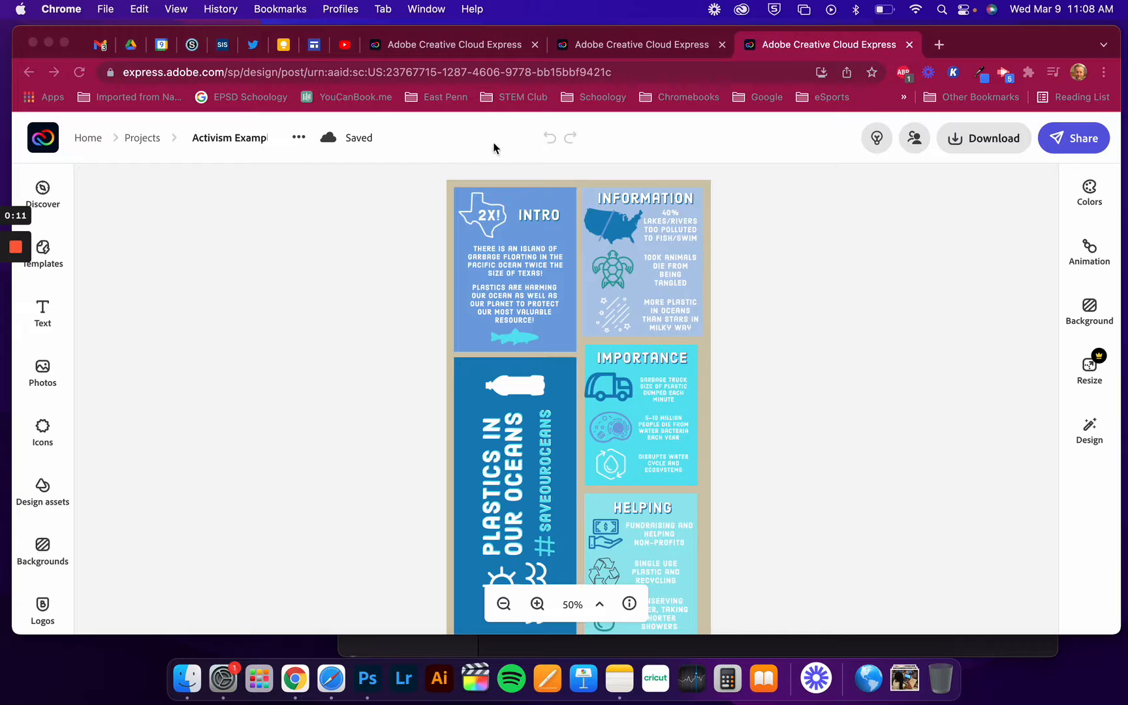
In the Black History Month infographic, set the background of the apple-and-books panel to the palette's yellow, #FFE184.
click(643, 47)
click(537, 604)
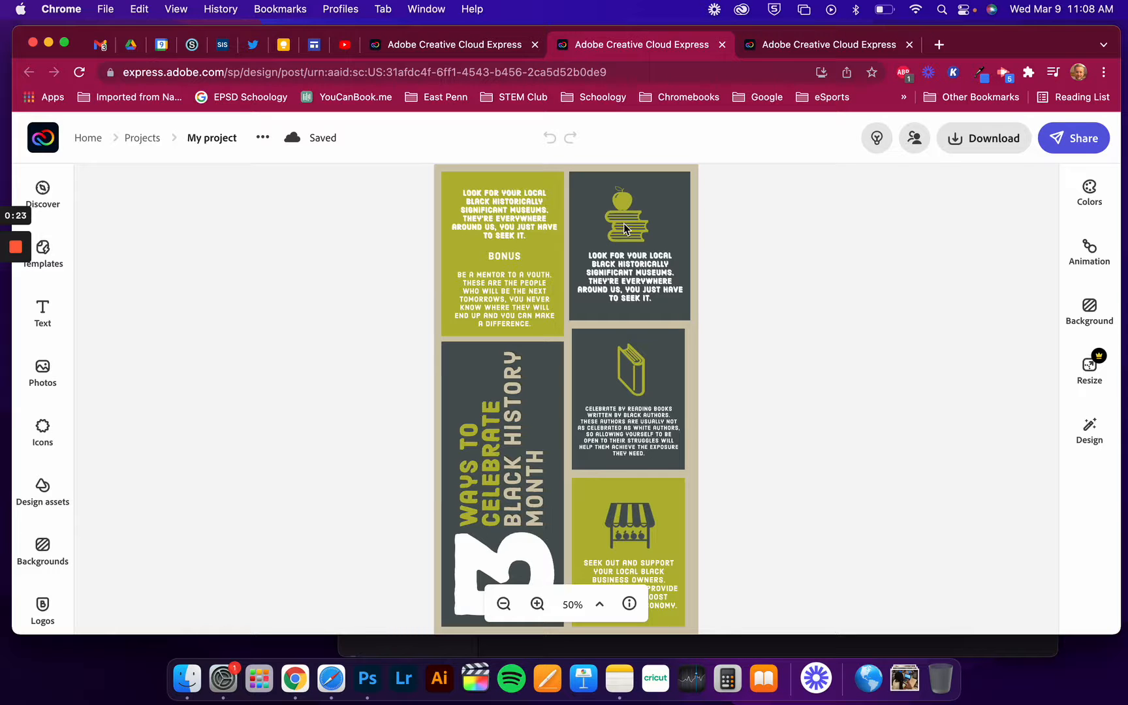
click(801, 47)
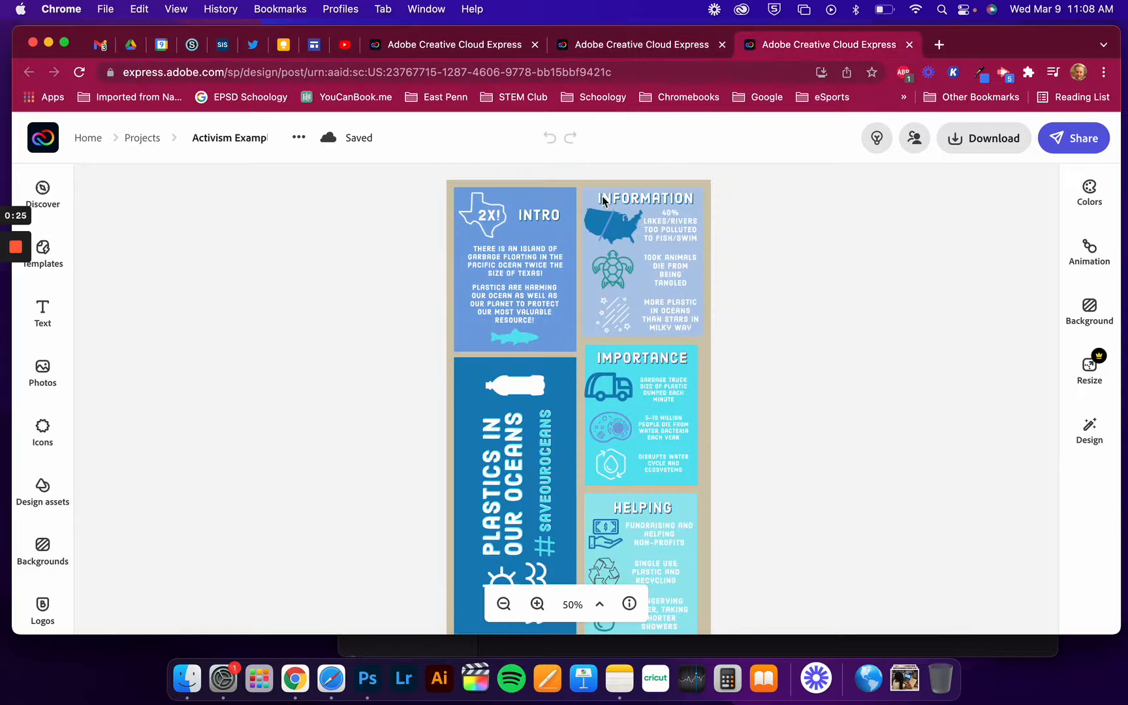
click(605, 40)
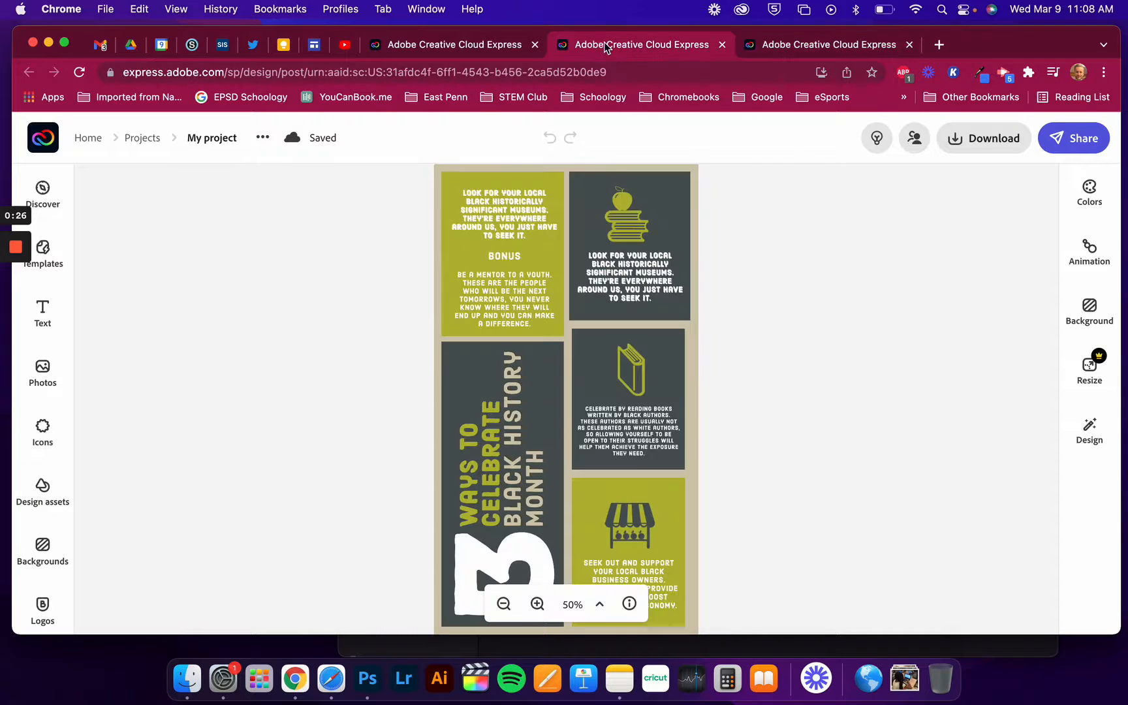
click(679, 199)
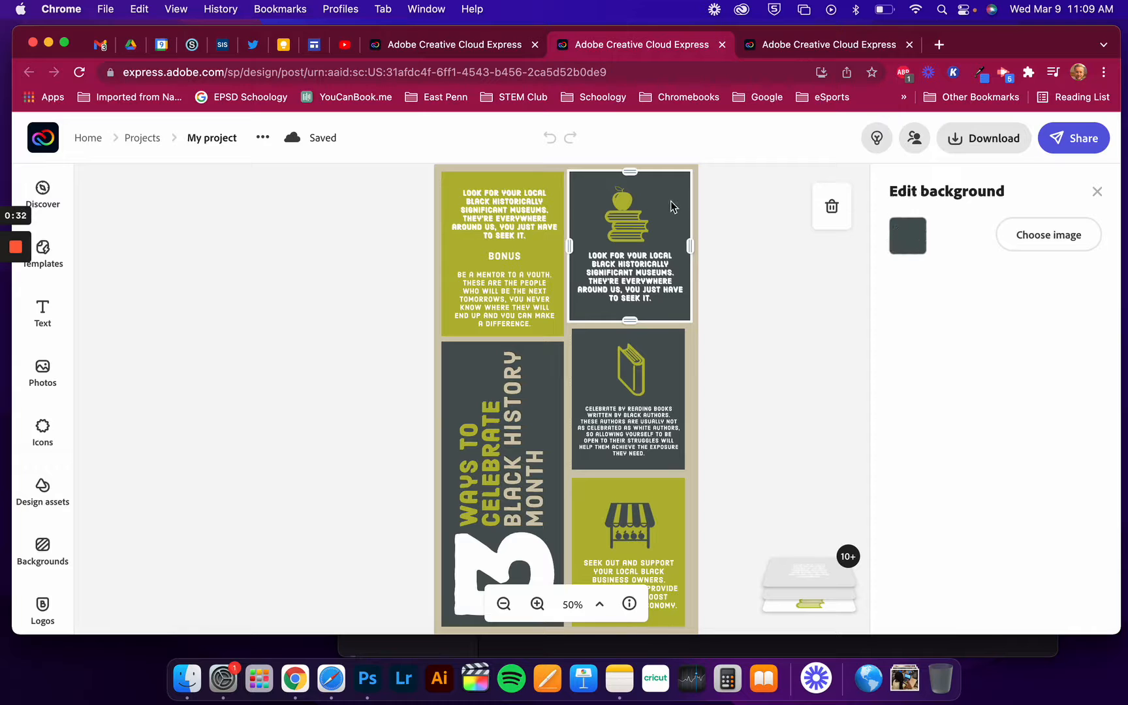
click(906, 237)
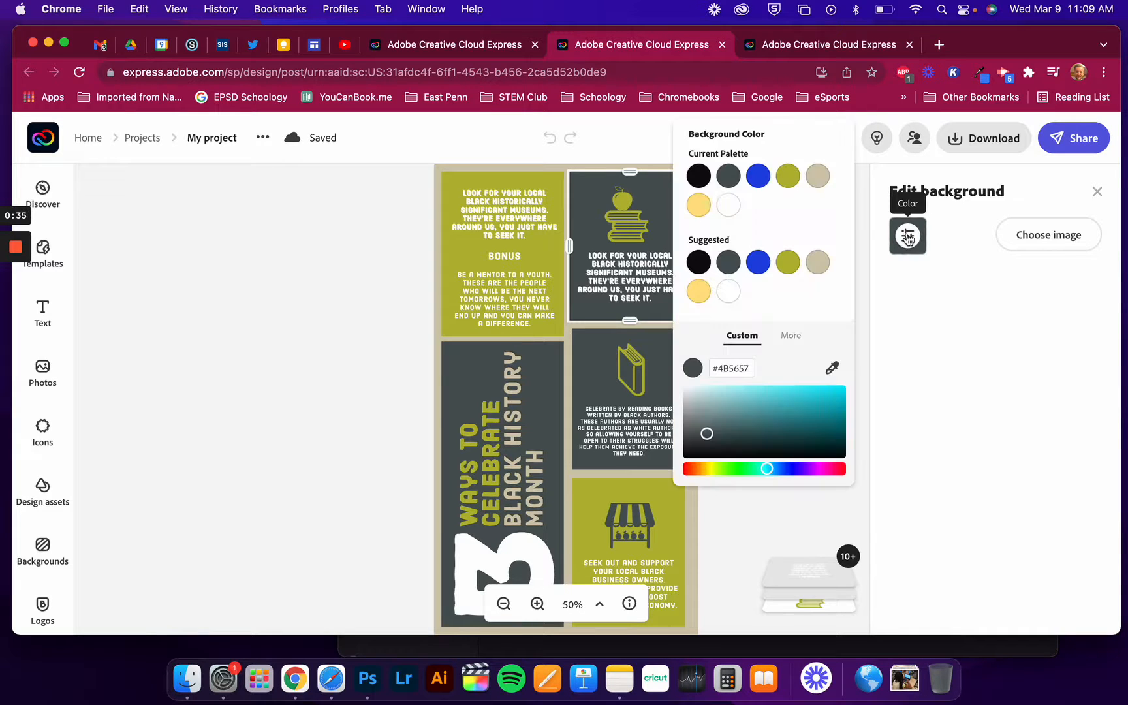
click(699, 205)
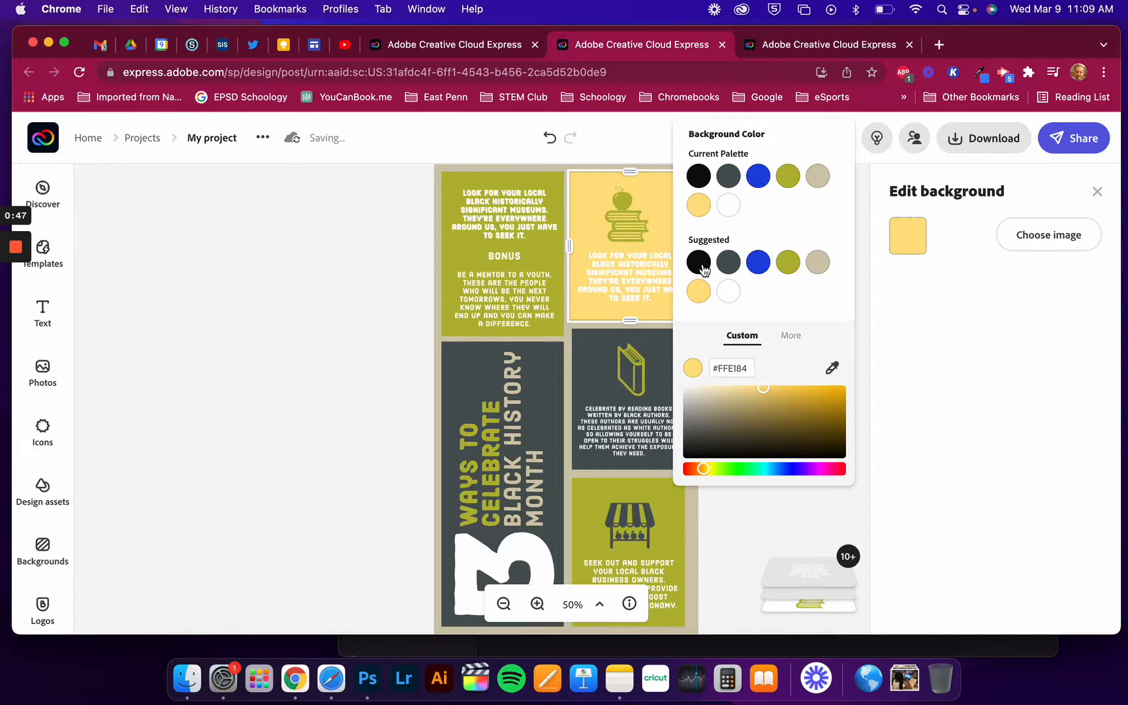
Review the font, alignment, opacity, shape, shadow and outline settings of the museum text in the yellow panel.
click(588, 206)
click(637, 268)
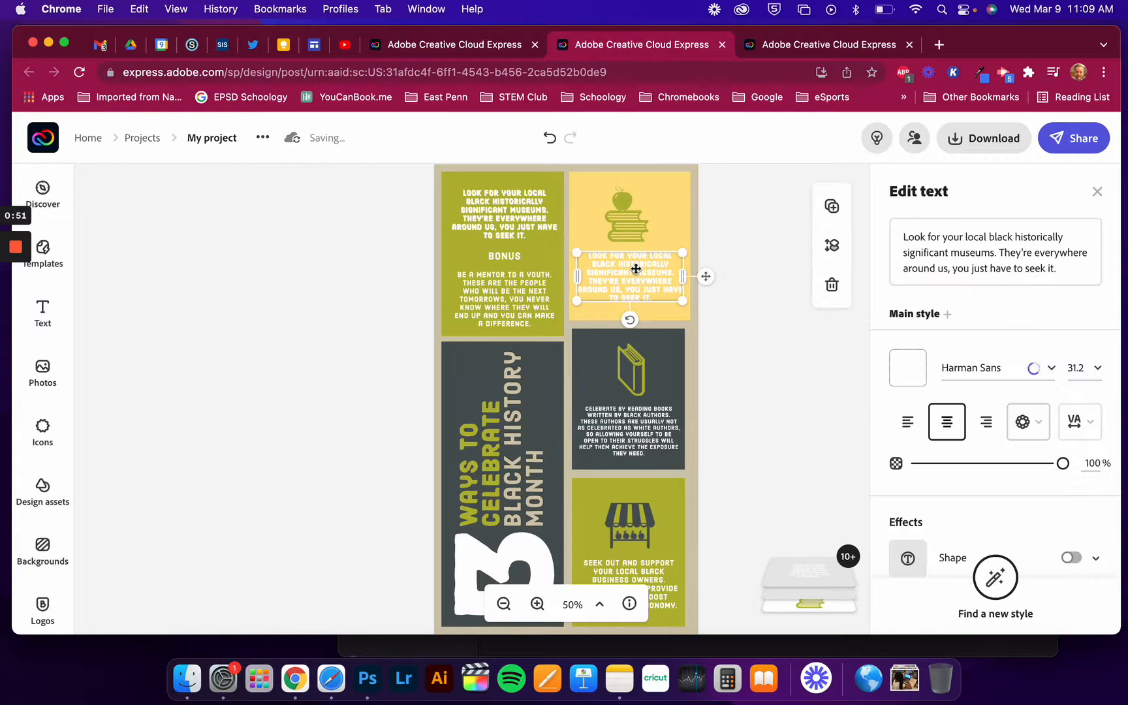
scroll(992, 252, down, 2)
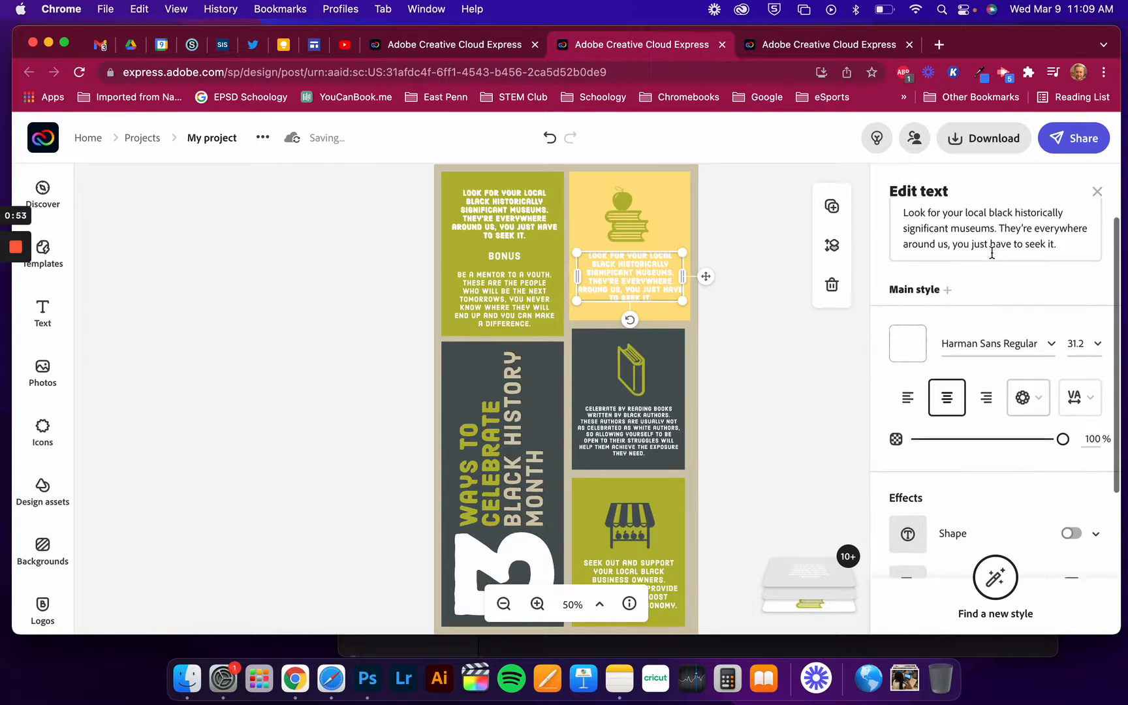
scroll(991, 252, down, 1)
scroll(992, 253, up, 3)
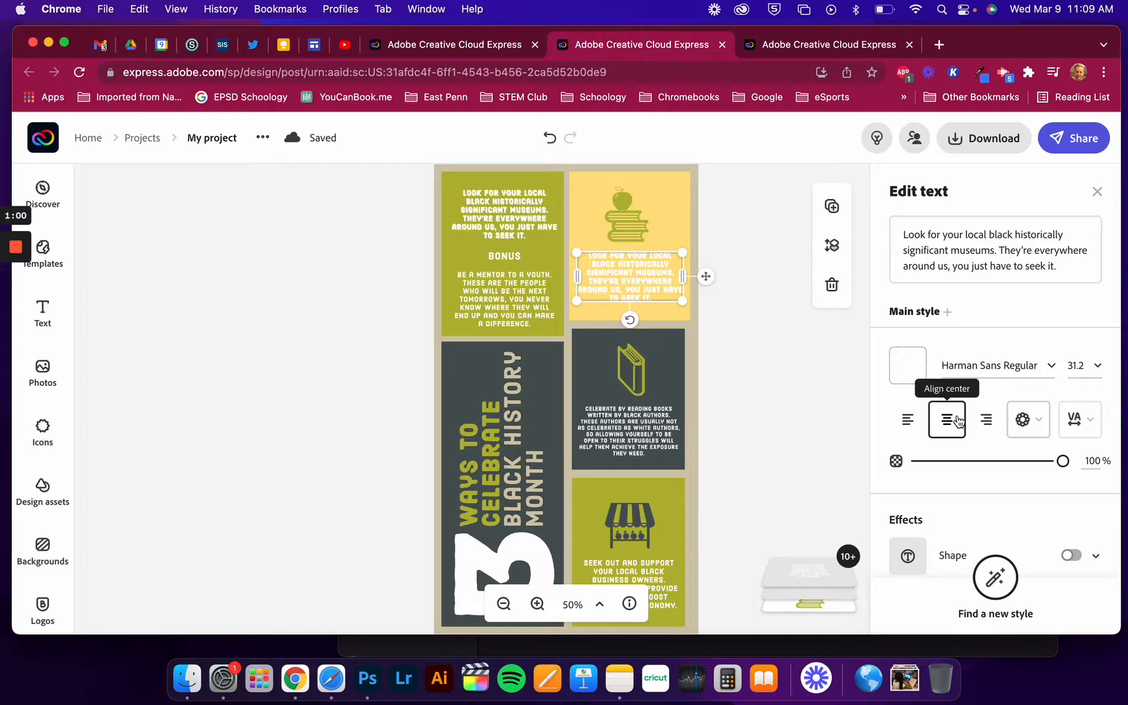
scroll(1030, 424, down, 1)
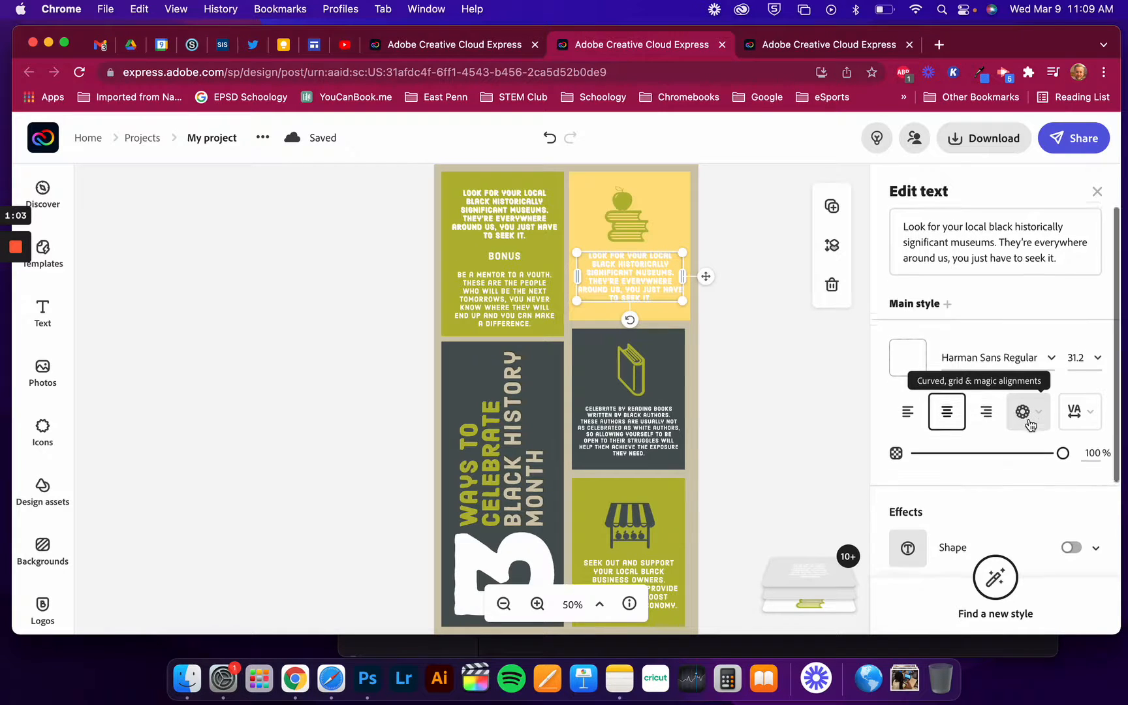
click(1030, 421)
click(1031, 421)
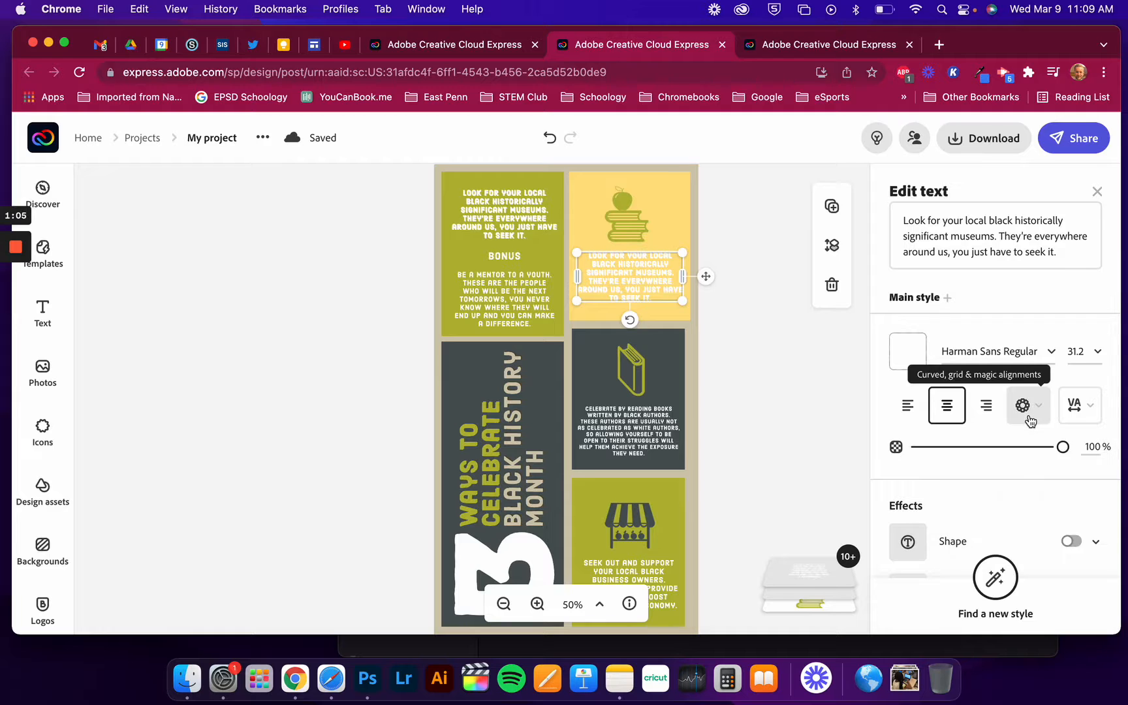
scroll(1030, 422, down, 4)
mouse_move(1063, 392)
mouse_down()
mouse_move(959, 394)
mouse_move(1071, 394)
mouse_up()
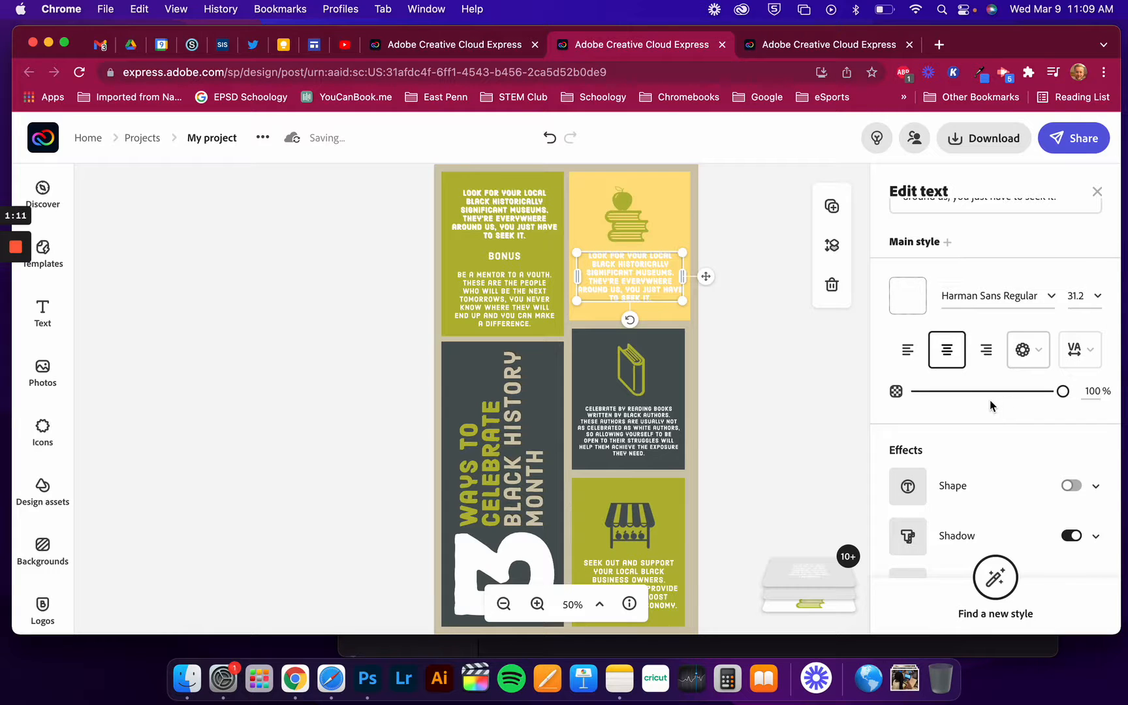
scroll(990, 400, down, 2)
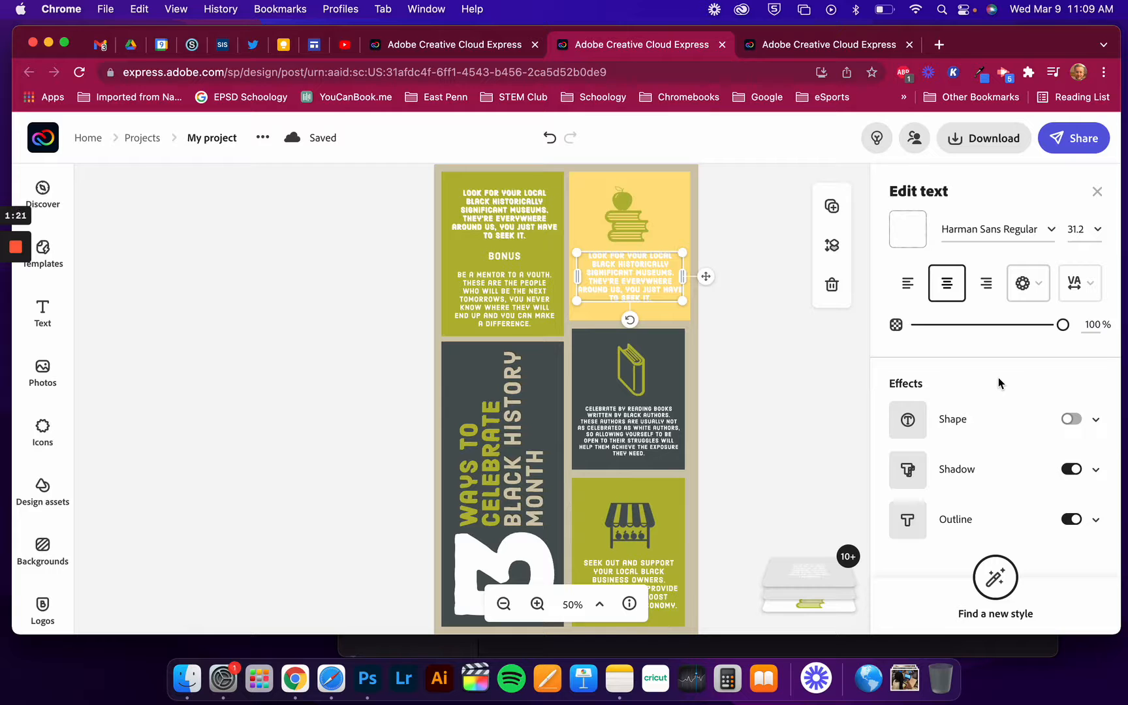
In the plastics-in-oceans infographic, examine the outline and shadow on the Importance heading up close.
click(816, 44)
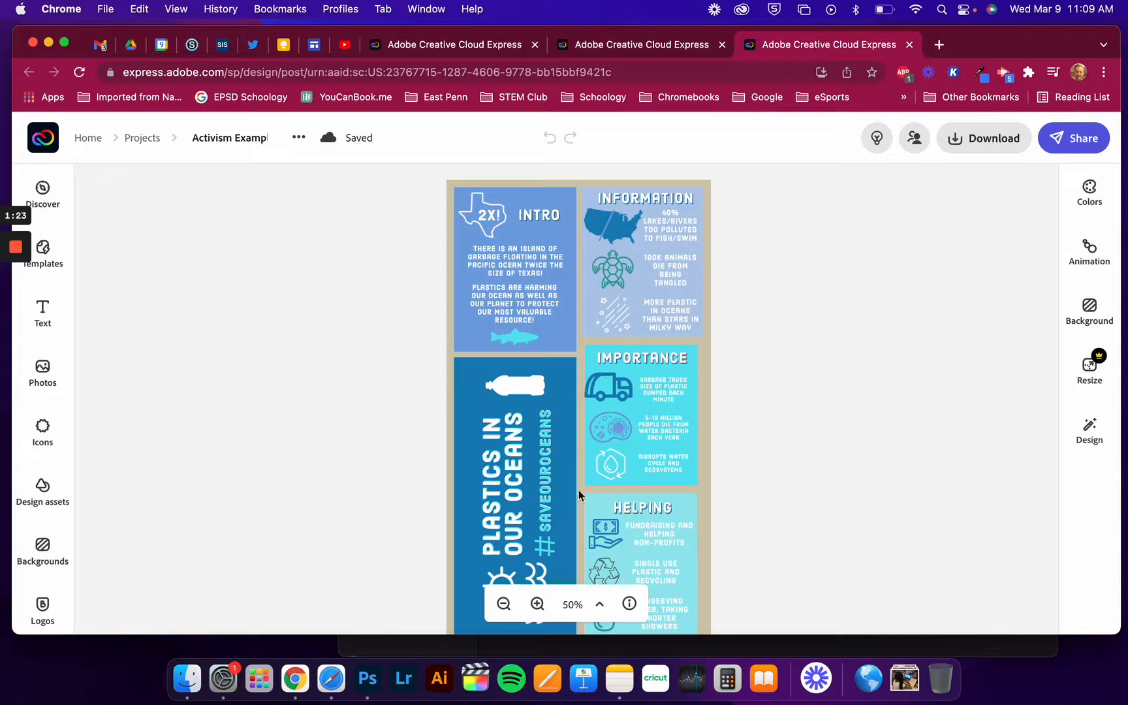
click(538, 604)
click(537, 604)
click(538, 604)
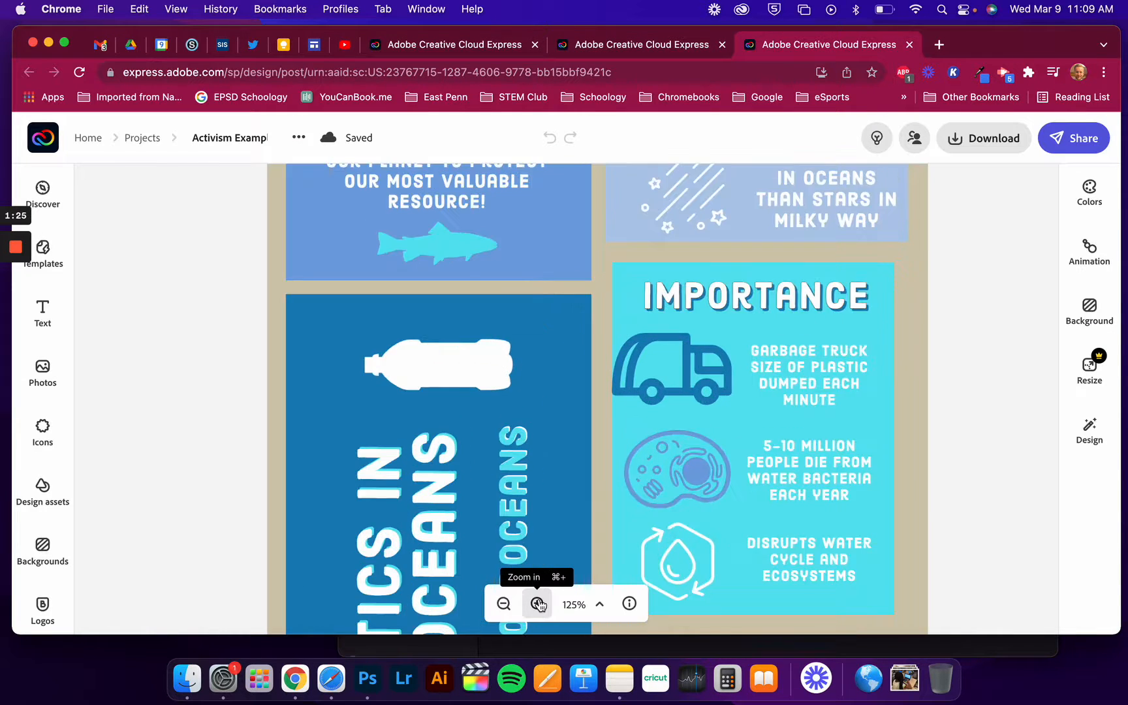
click(537, 604)
click(538, 604)
scroll(755, 223, right, 5)
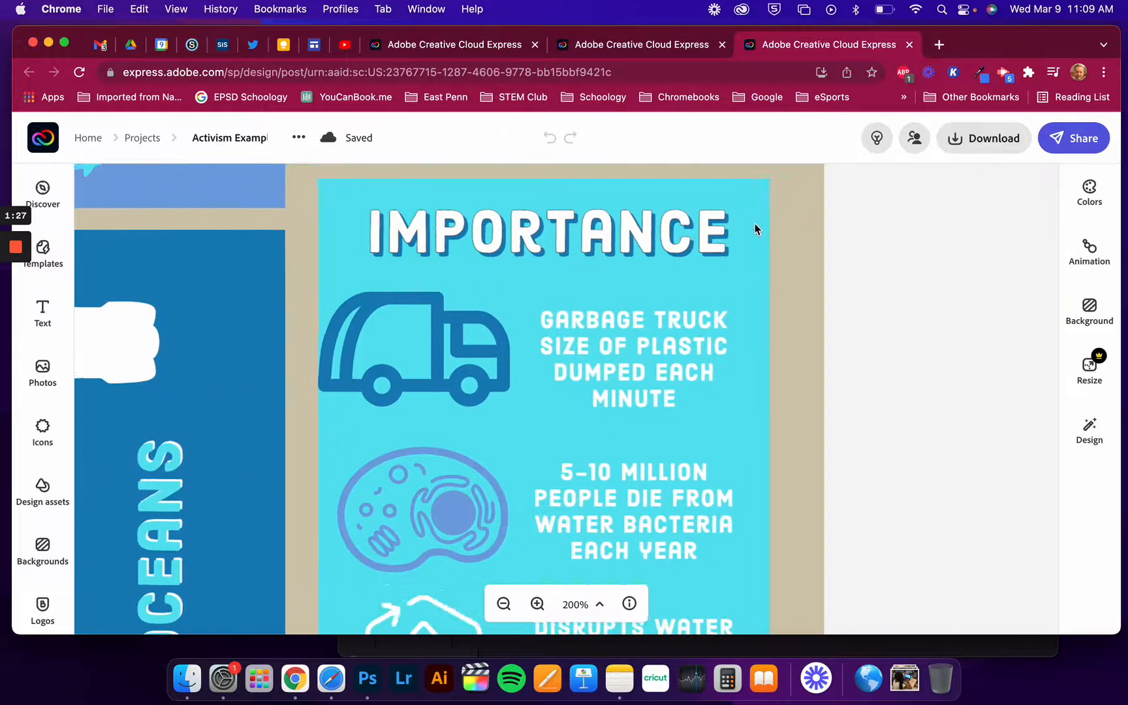
scroll(754, 223, up, 3)
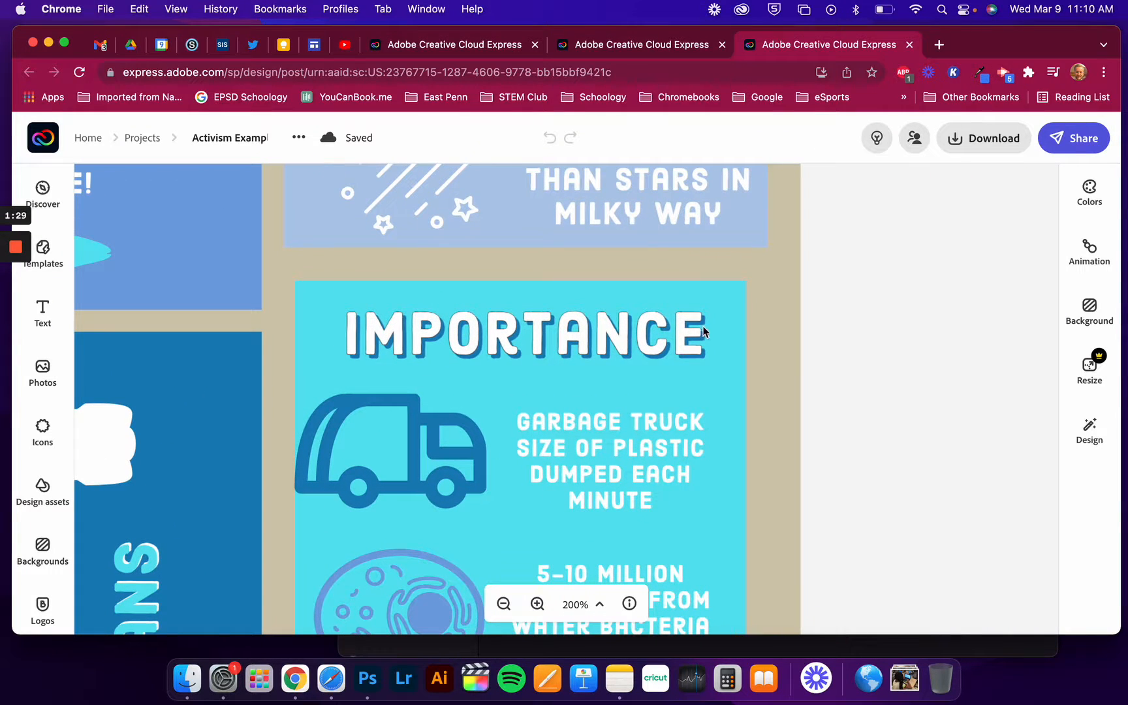
click(538, 604)
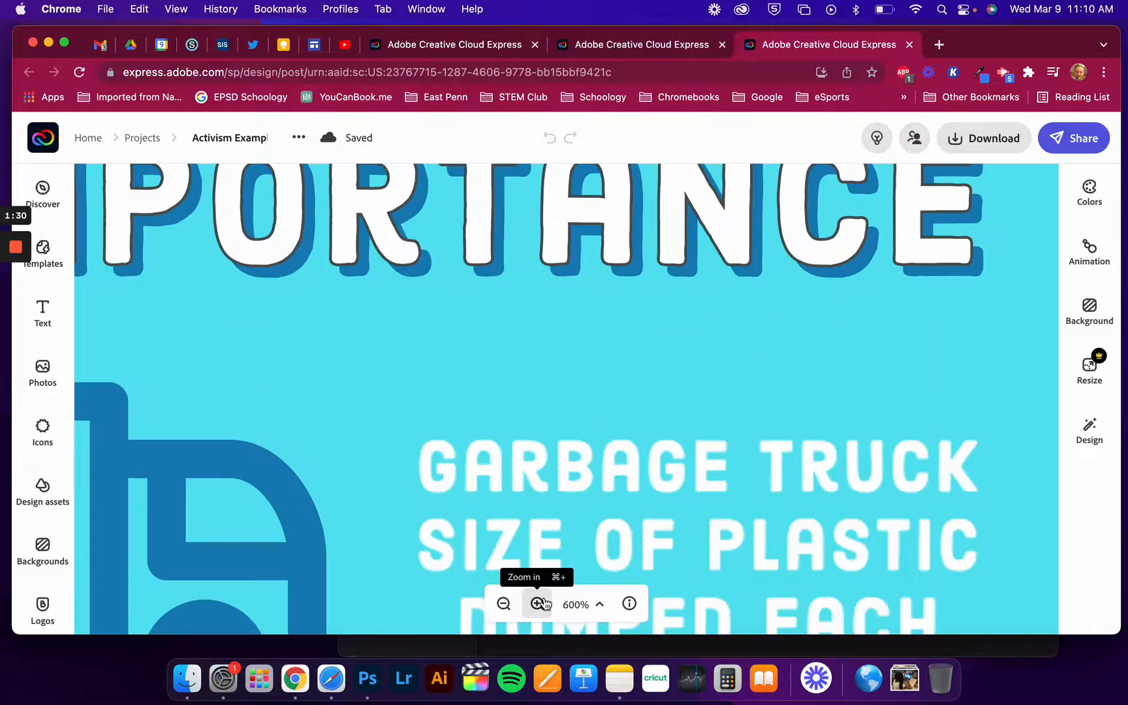
click(537, 604)
scroll(584, 336, up, 10)
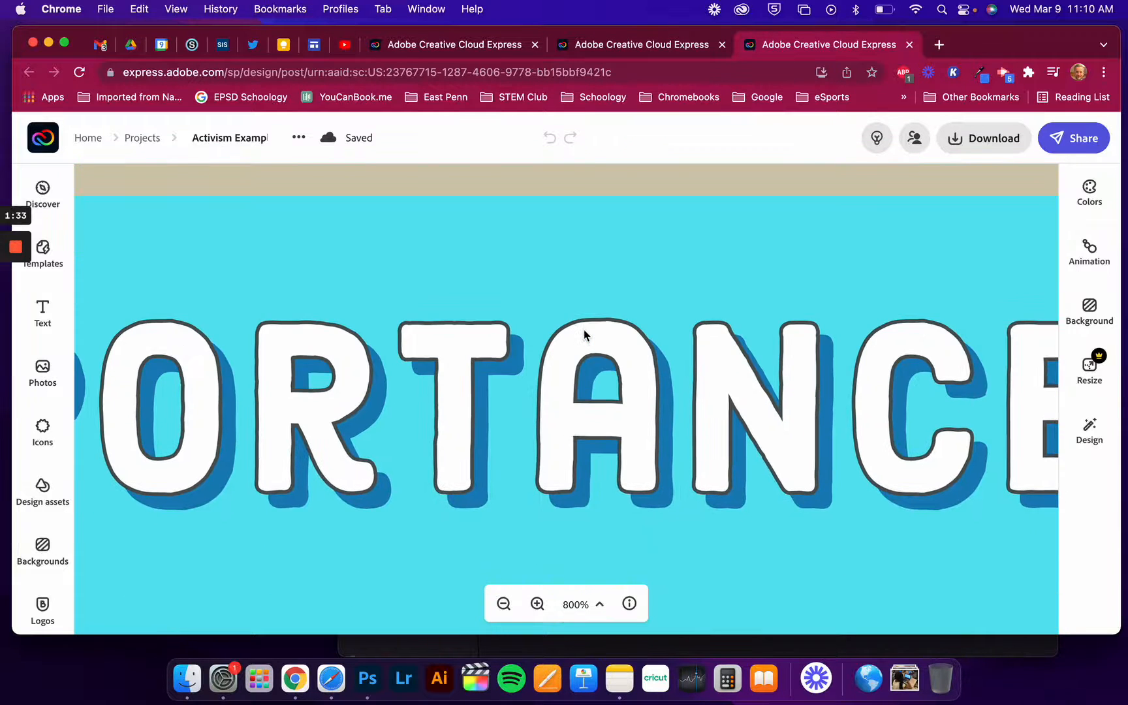
Look over the Intro, Information, Importance and Helping panels of the oceans infographic at 100% zoom.
click(504, 604)
scroll(538, 435, down, 10)
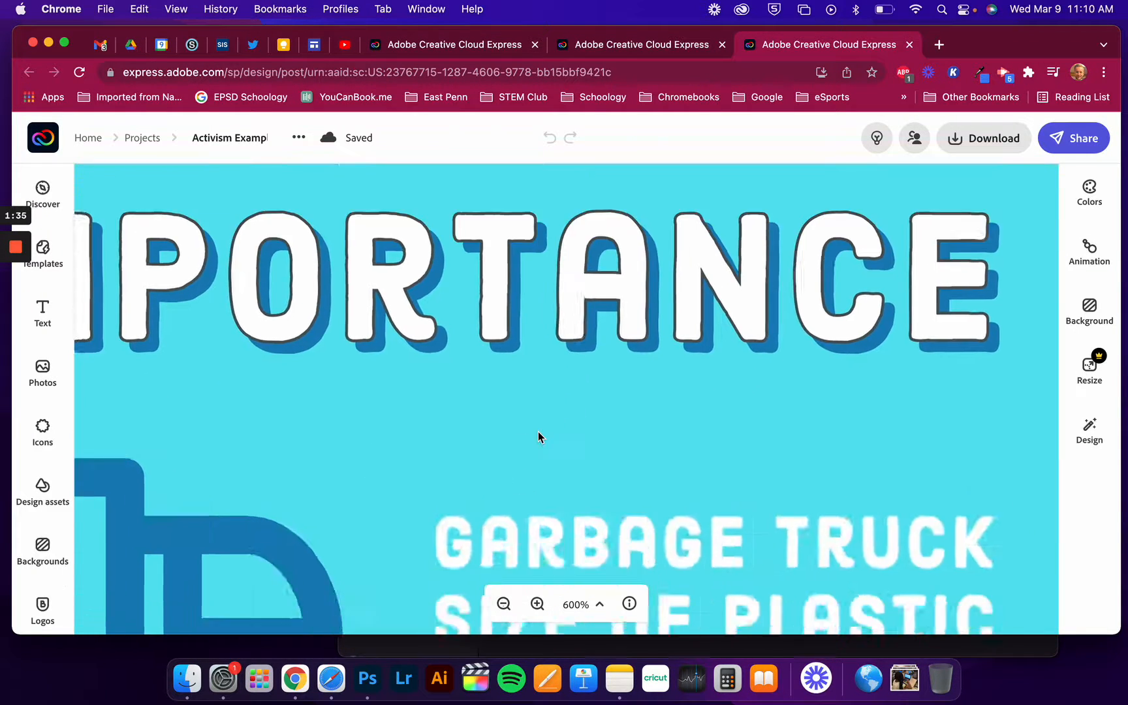
scroll(538, 436, up, 5)
click(503, 604)
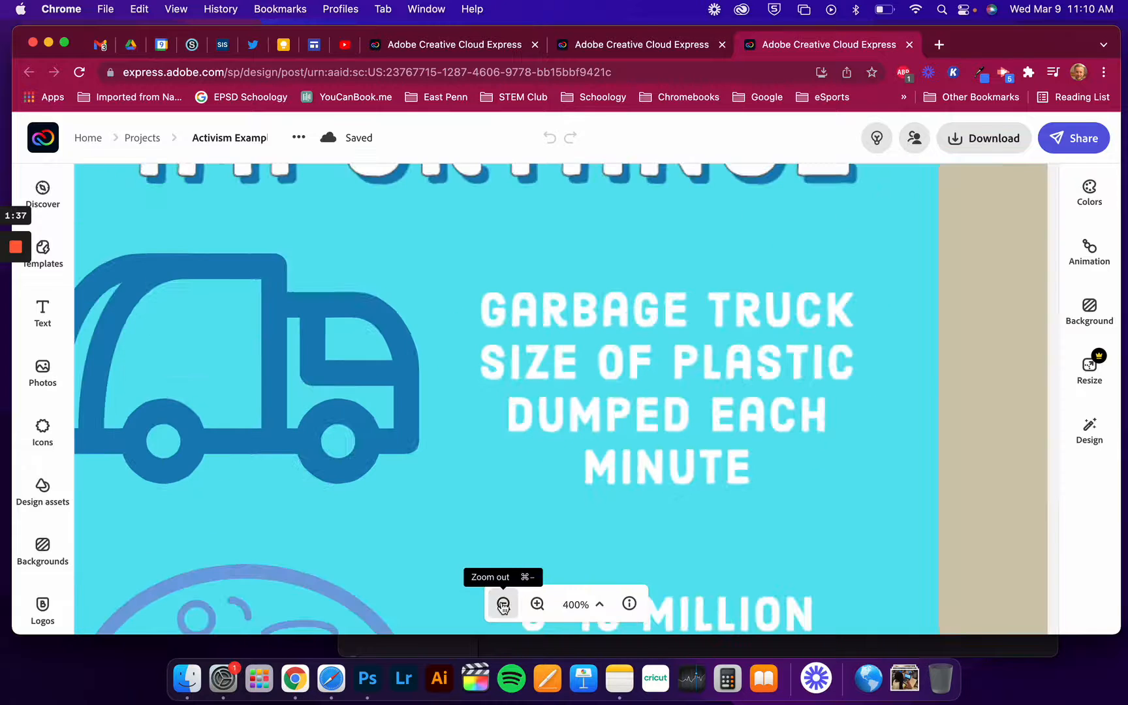
click(503, 605)
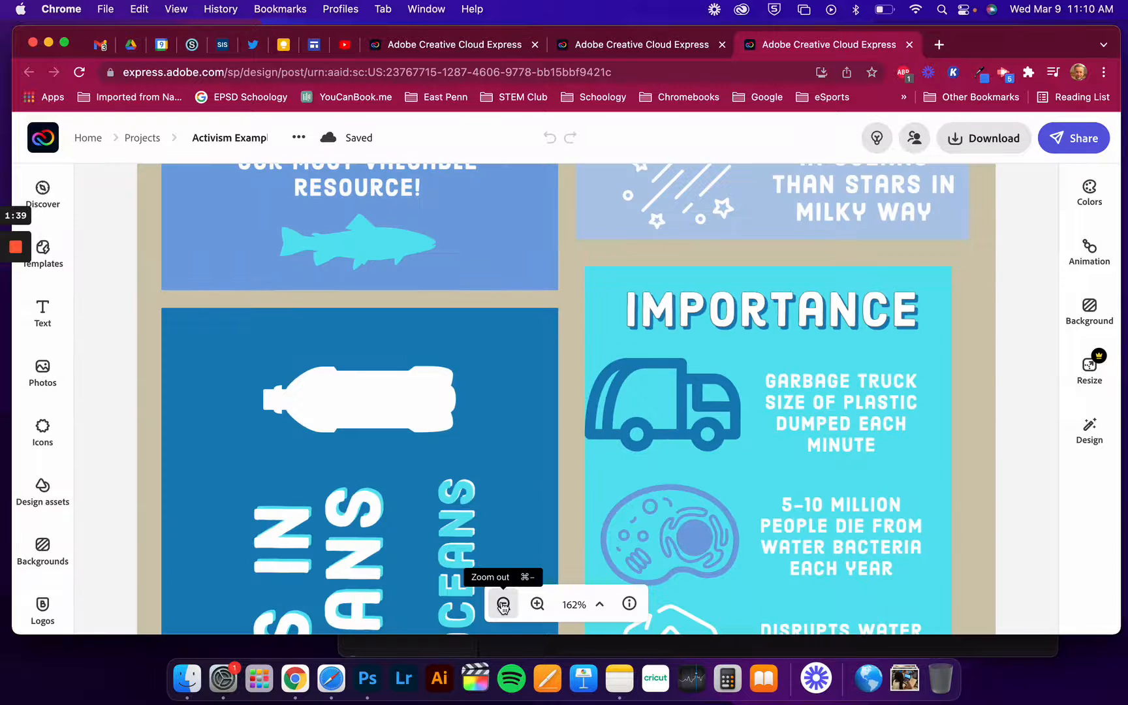
click(503, 605)
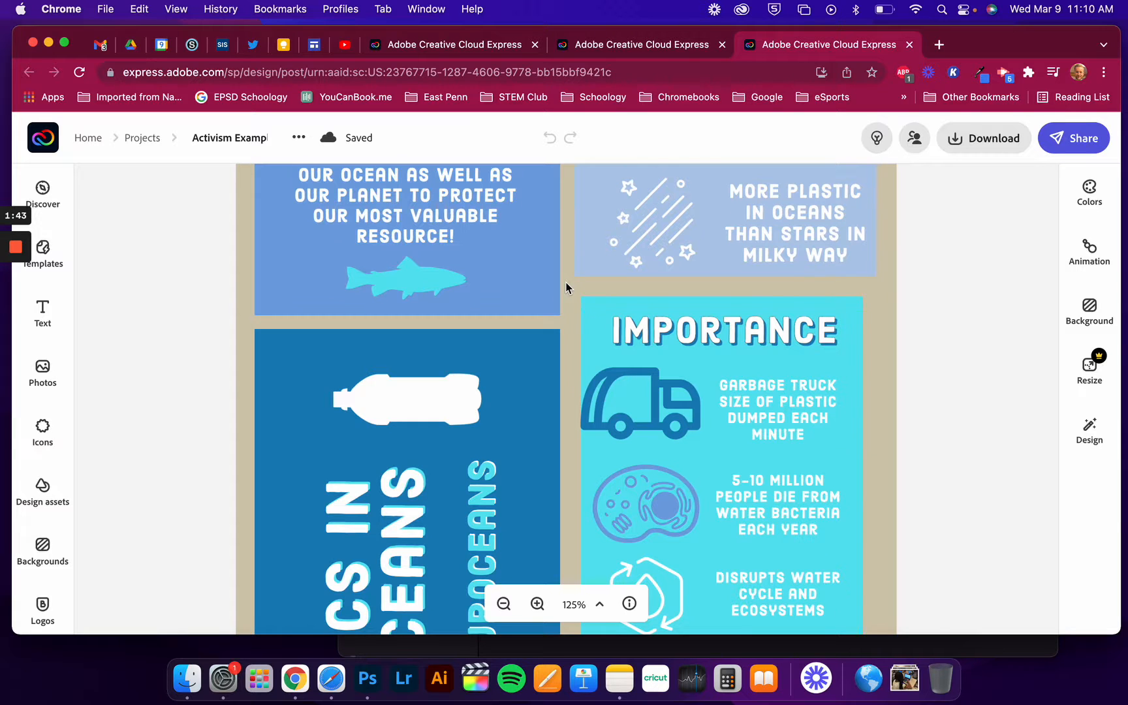
scroll(565, 288, up, 5)
click(504, 604)
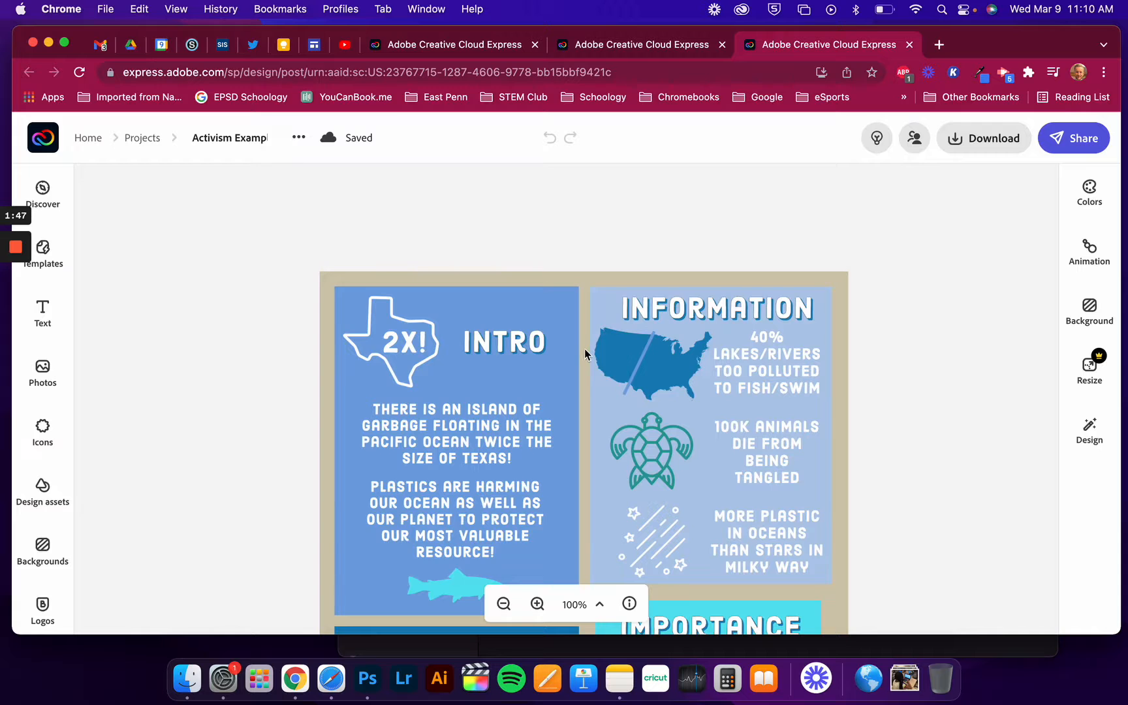
scroll(585, 349, down, 10)
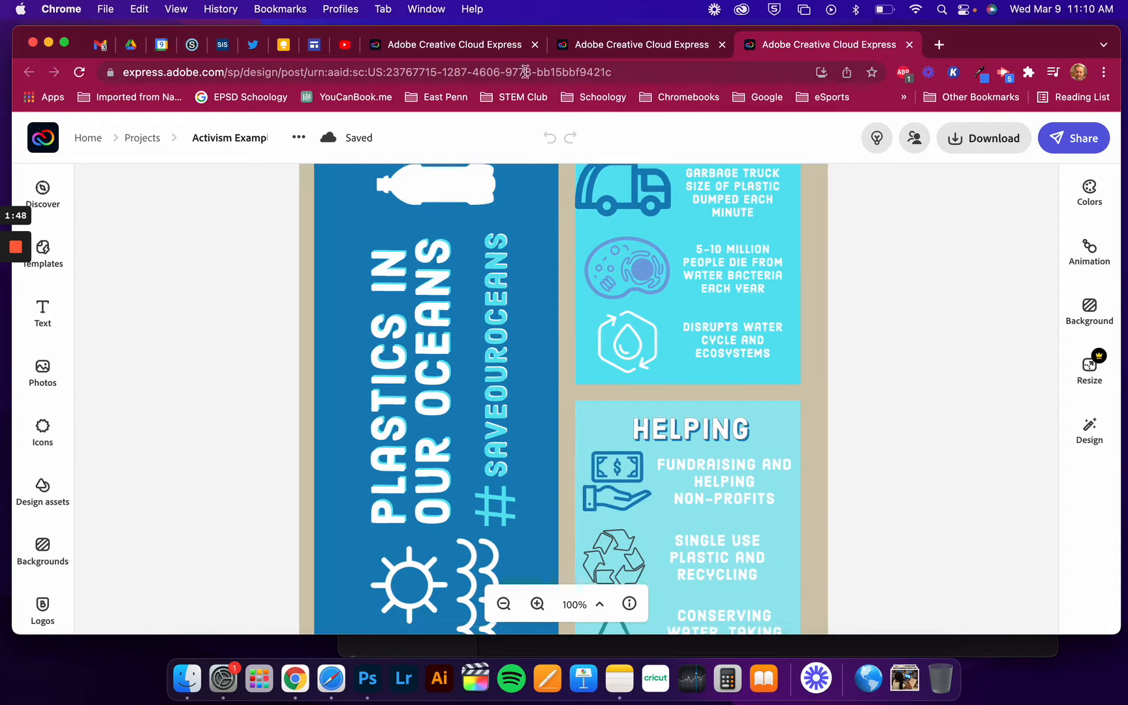
Back in the Black History Month infographic, review the color, flip, opacity and blend mode options of the apple-and-books icon.
click(474, 49)
click(631, 42)
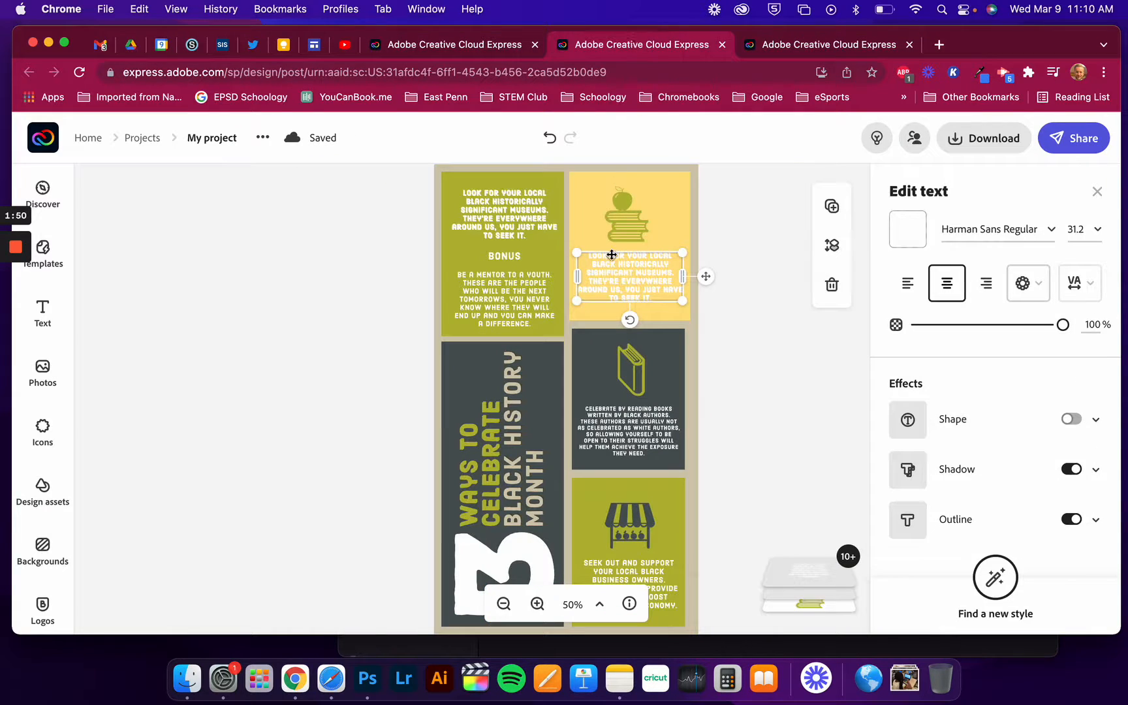
click(776, 222)
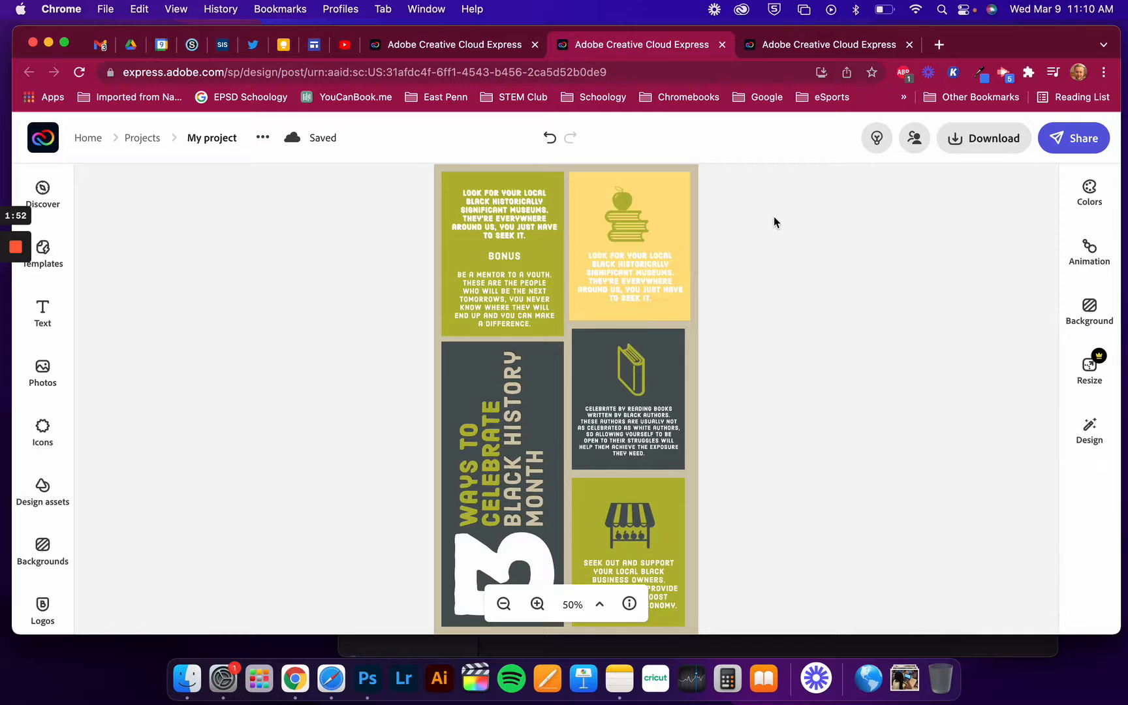
click(620, 208)
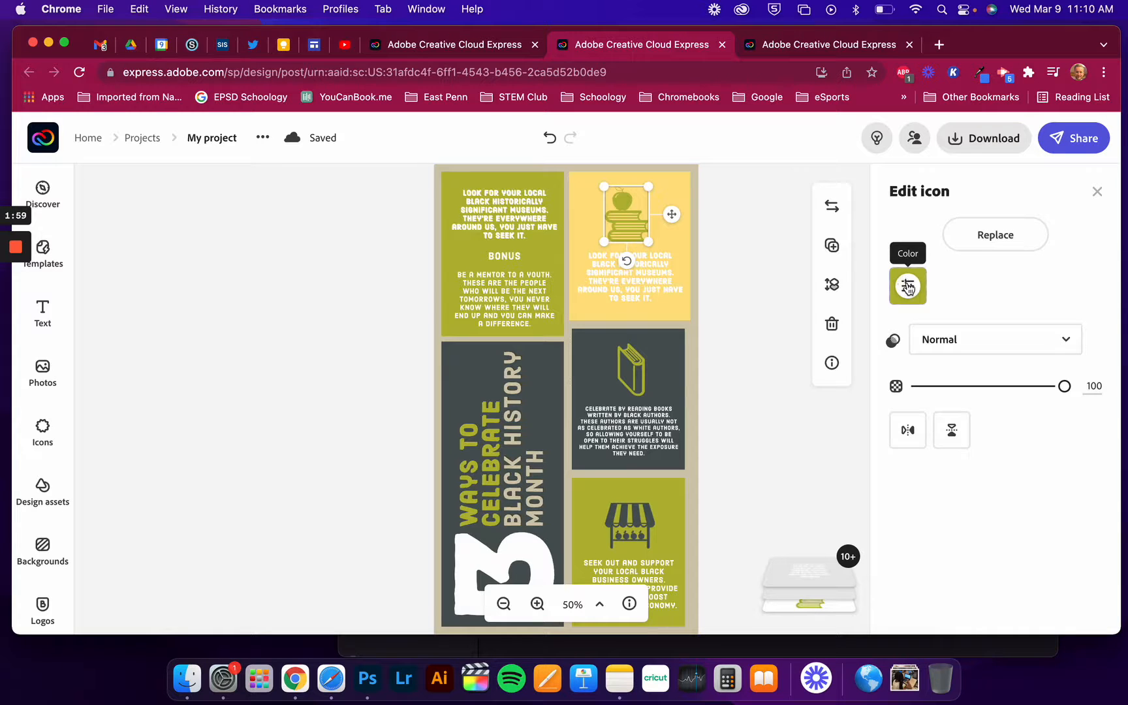
click(948, 436)
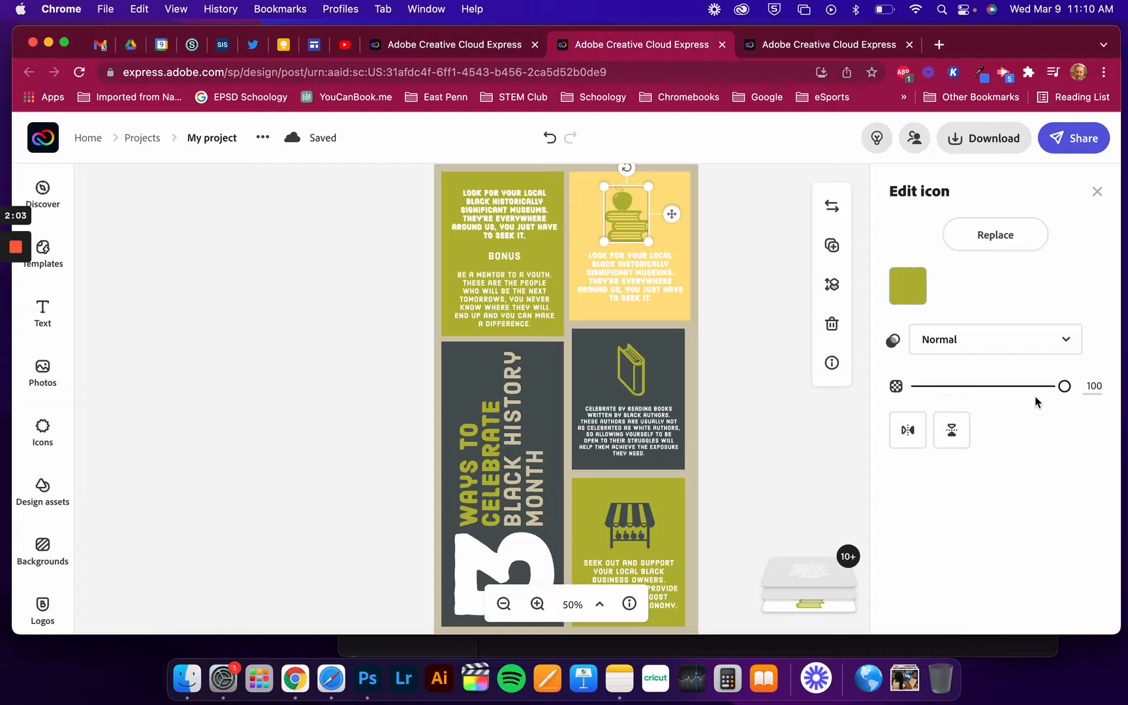
click(1029, 338)
click(1030, 339)
key(Escape)
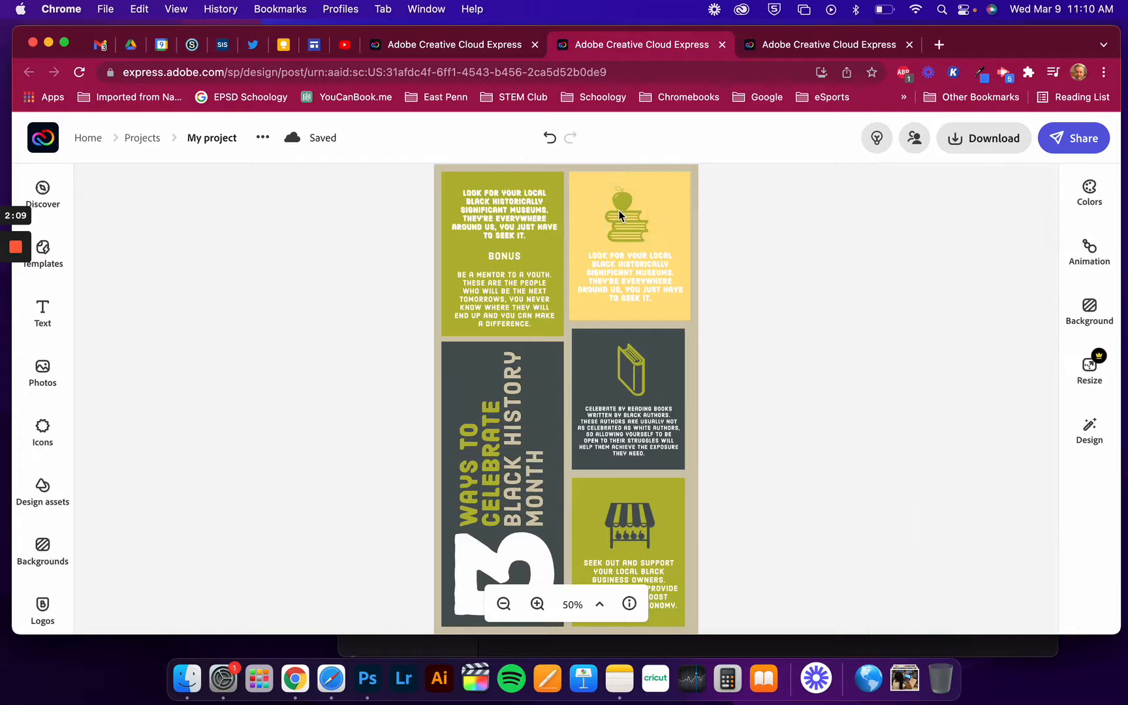
Select the yellow panel's text, icon and background in turn to compare the editing options each one offers.
click(621, 275)
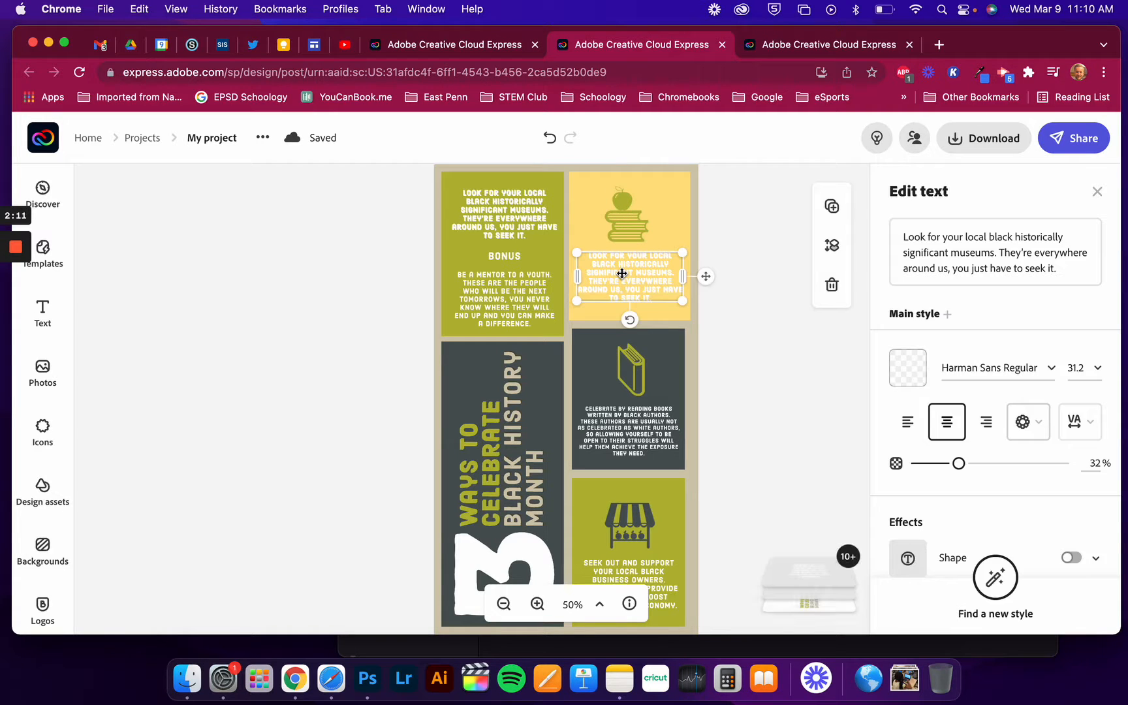
key(Escape)
click(628, 231)
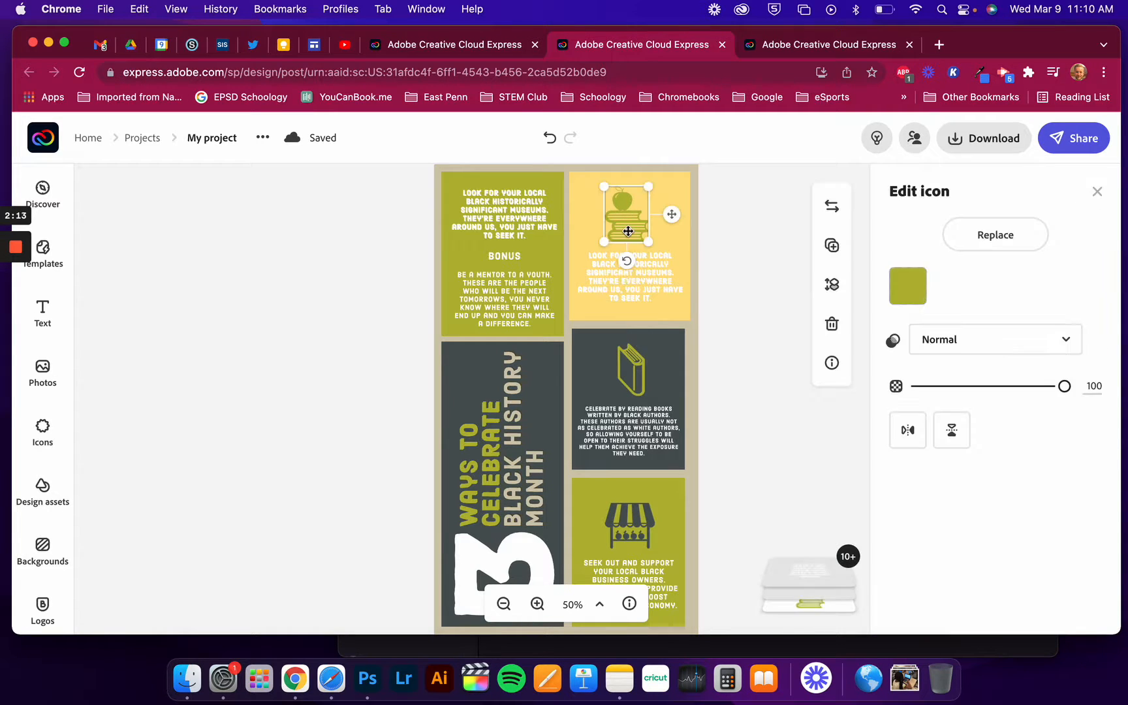
click(685, 302)
click(739, 295)
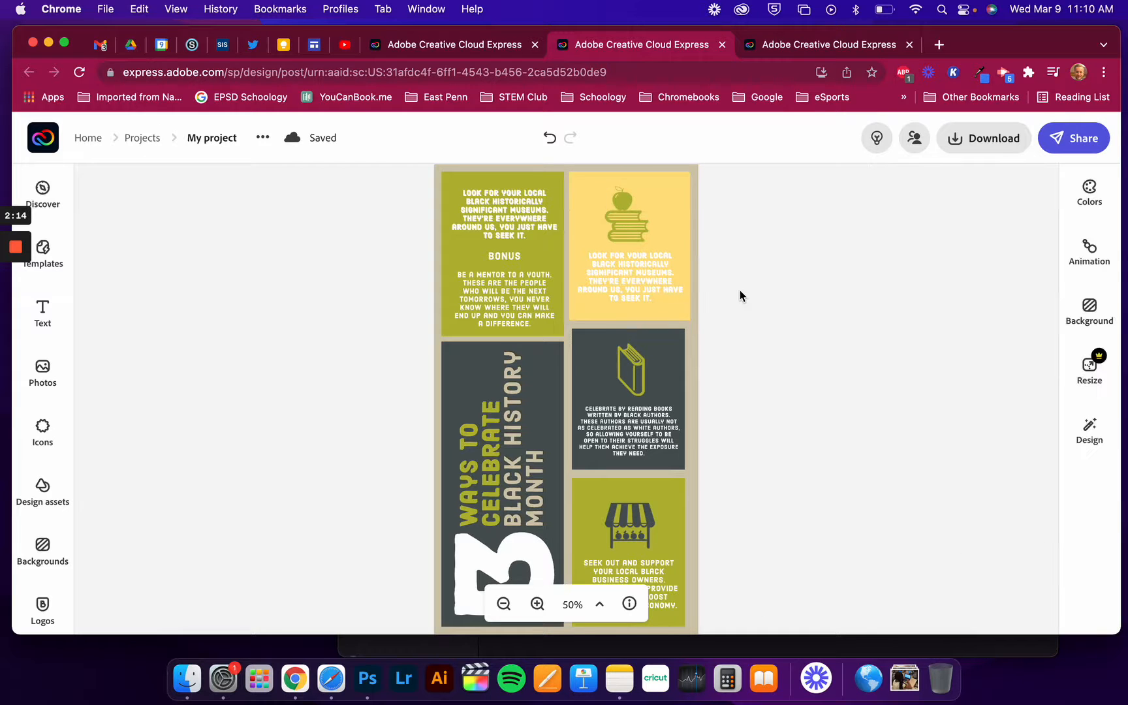
click(668, 196)
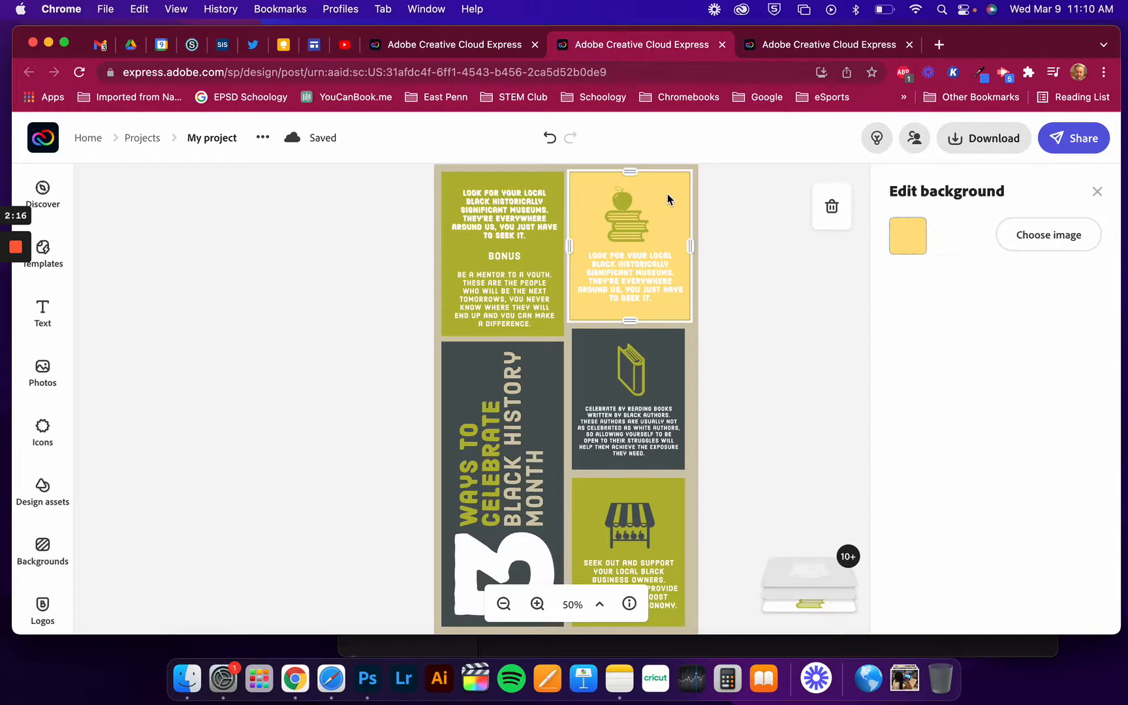
click(635, 218)
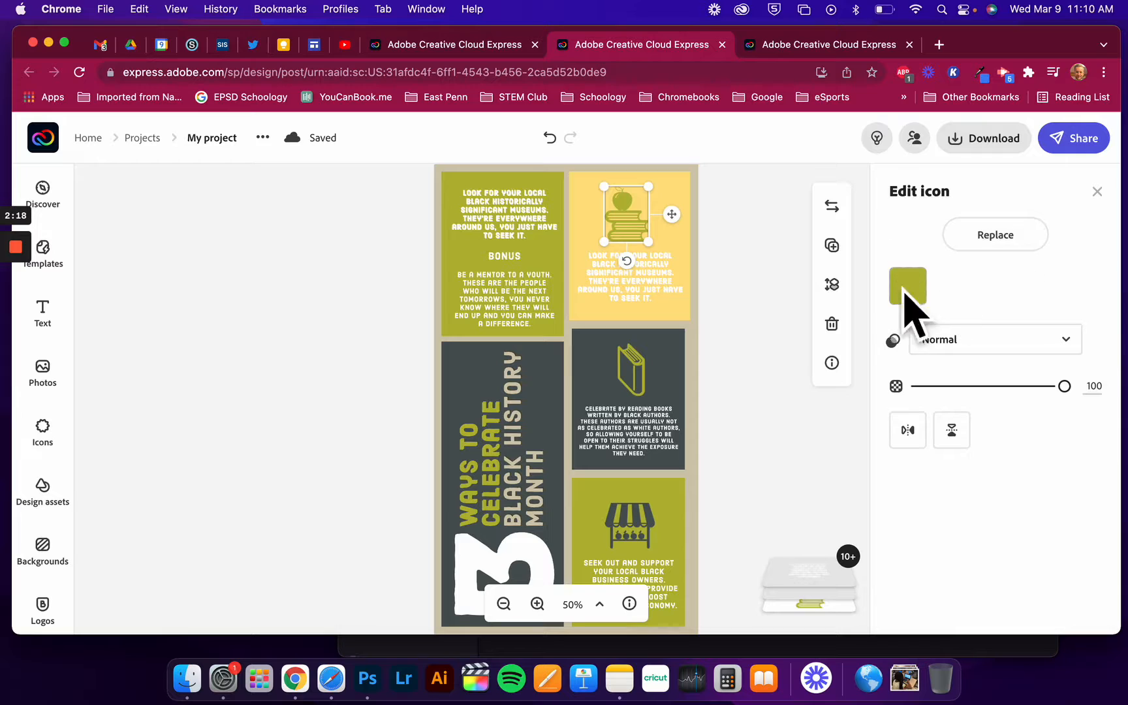
Add the National Cocoa Day text design from the Seasonal text collection to the infographic.
click(745, 226)
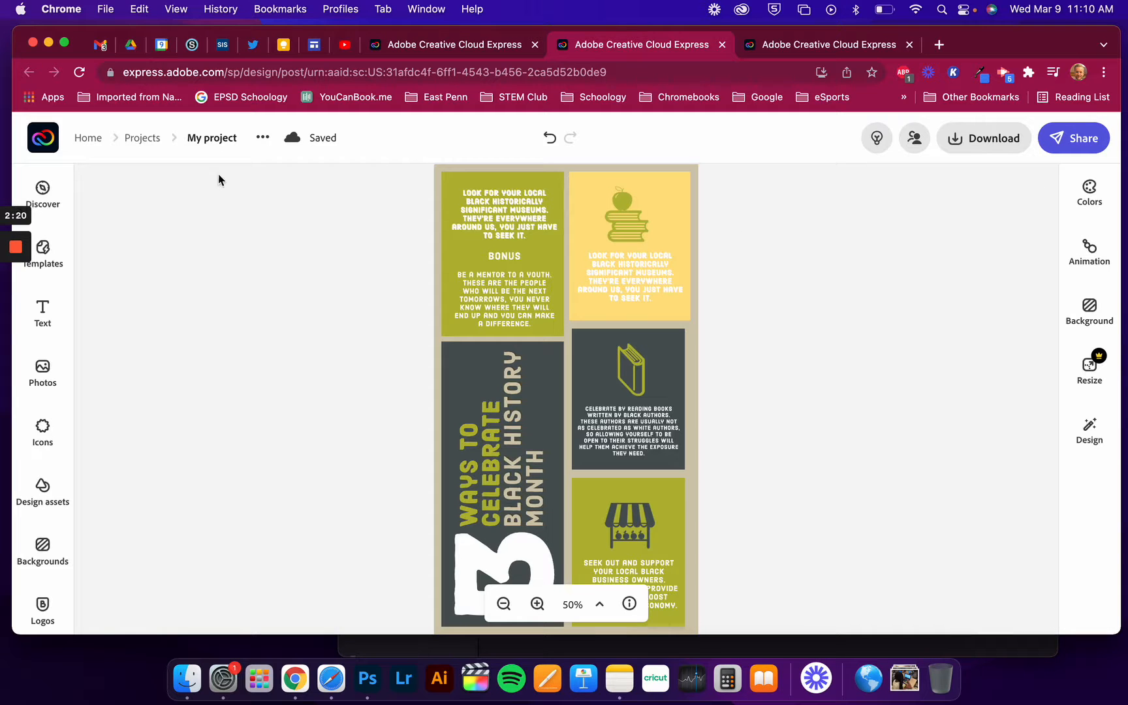
click(44, 313)
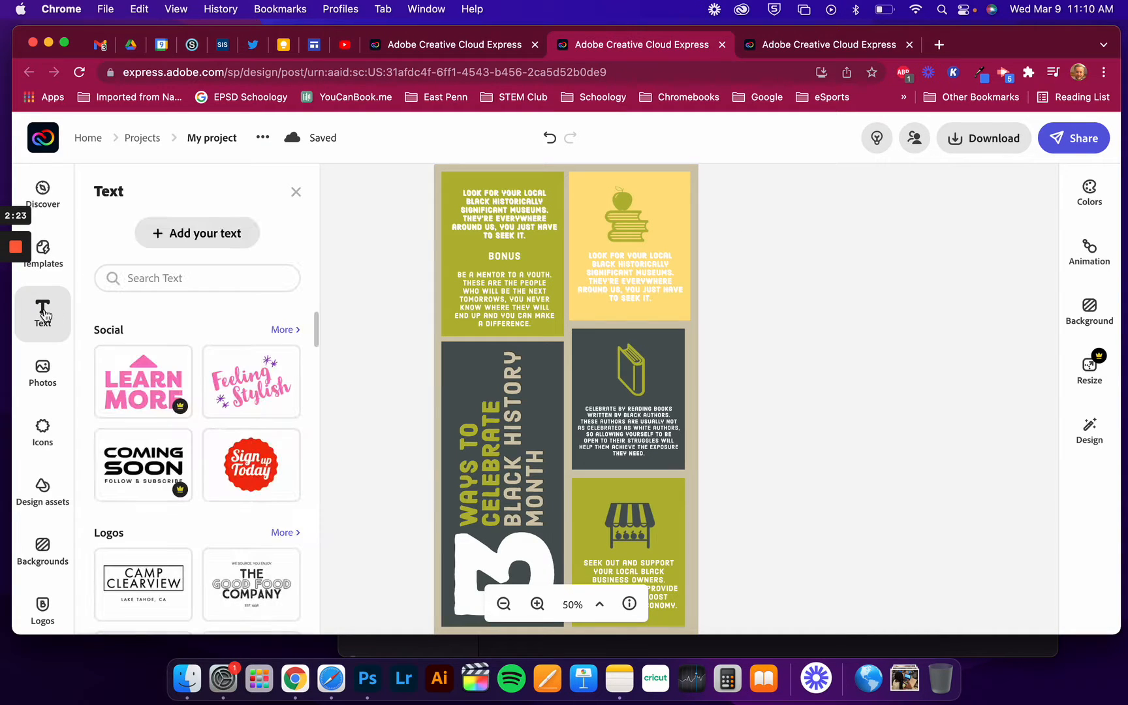
scroll(219, 321, down, 5)
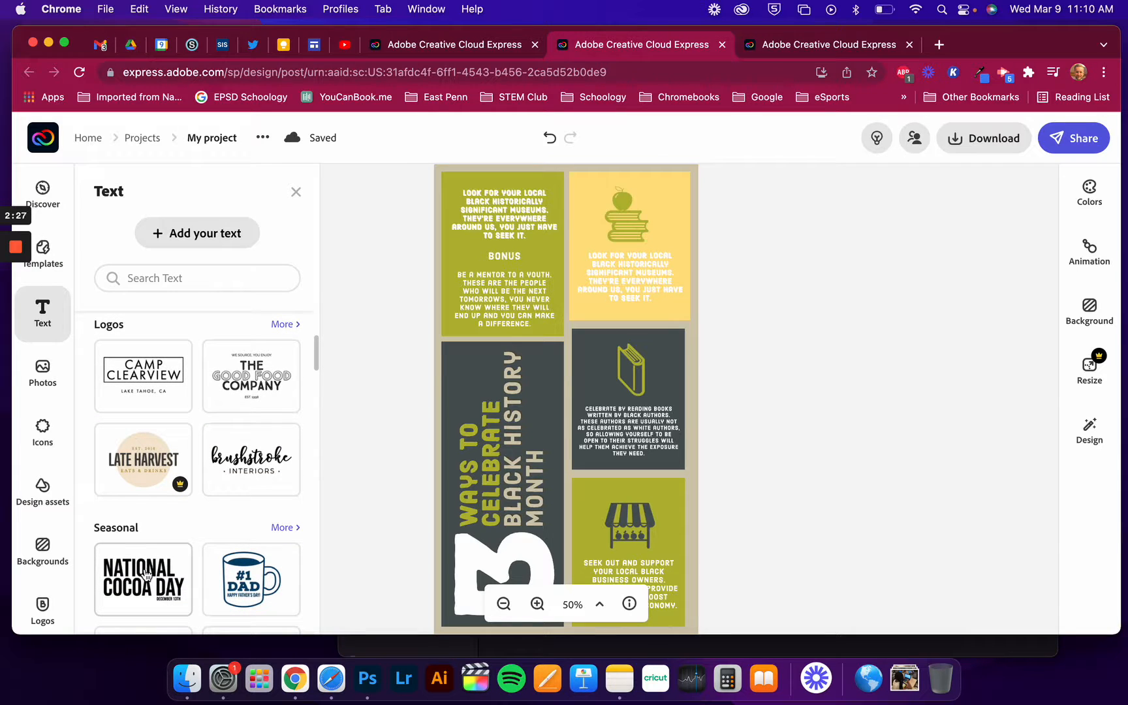
key(super+minus)
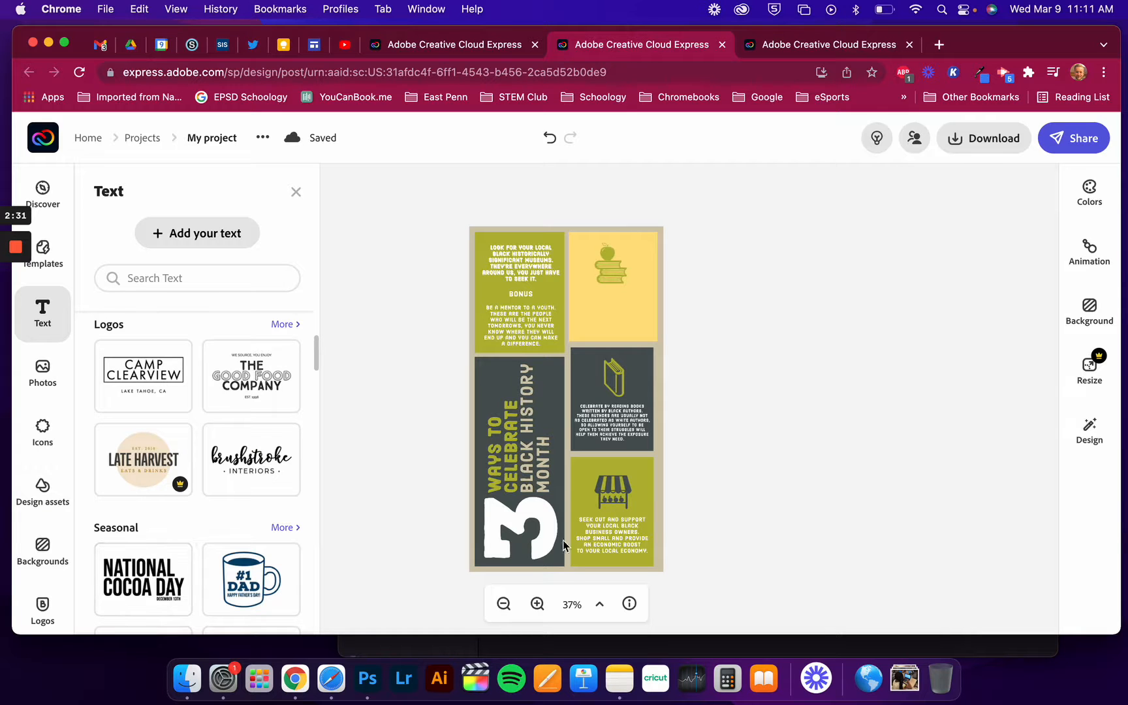
click(537, 604)
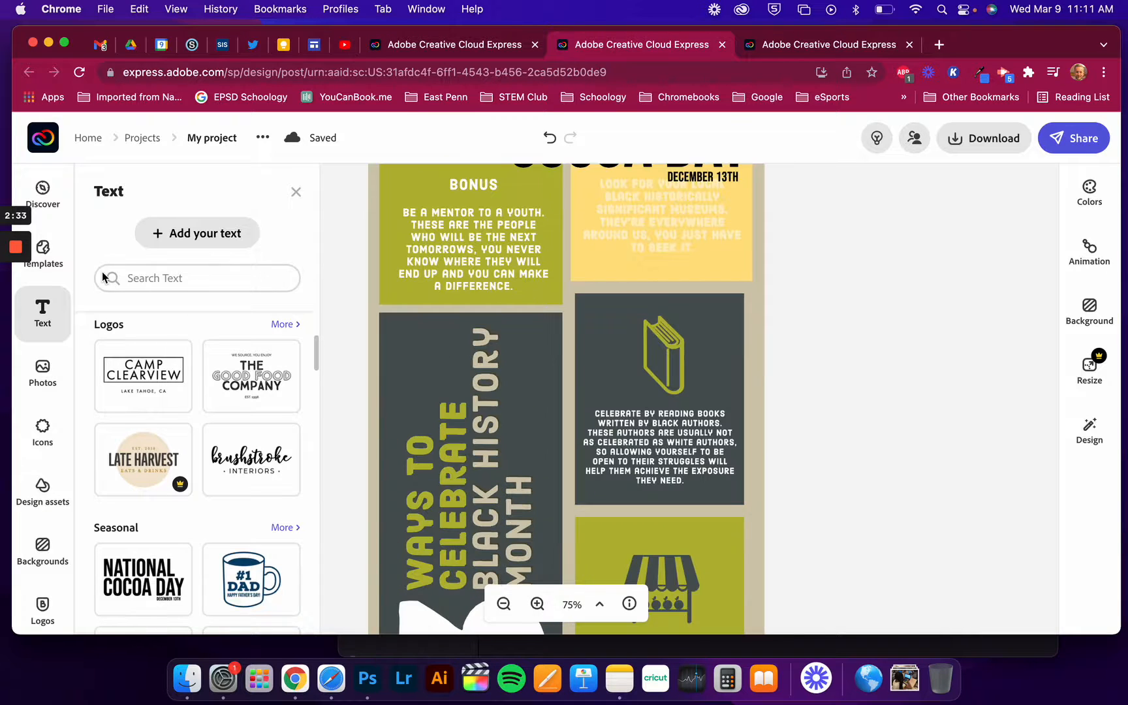
mouse_move(23, 248)
click(18, 310)
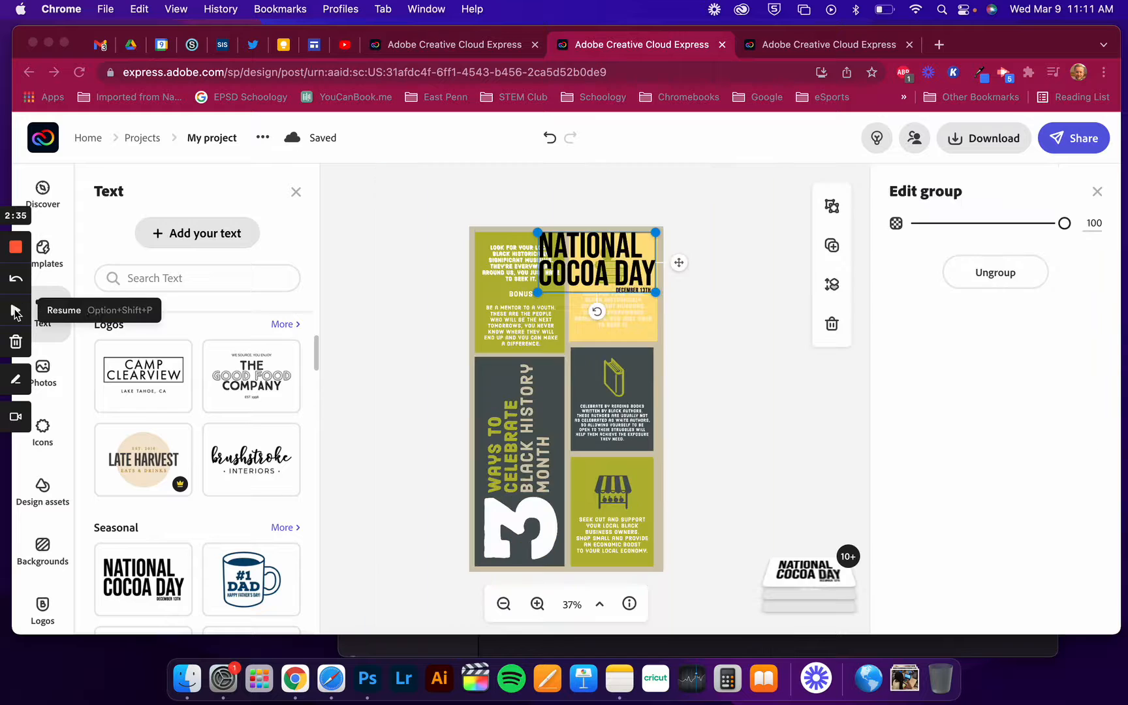
Select the heading text inside the National Cocoa Day group to view its text editing options.
click(593, 274)
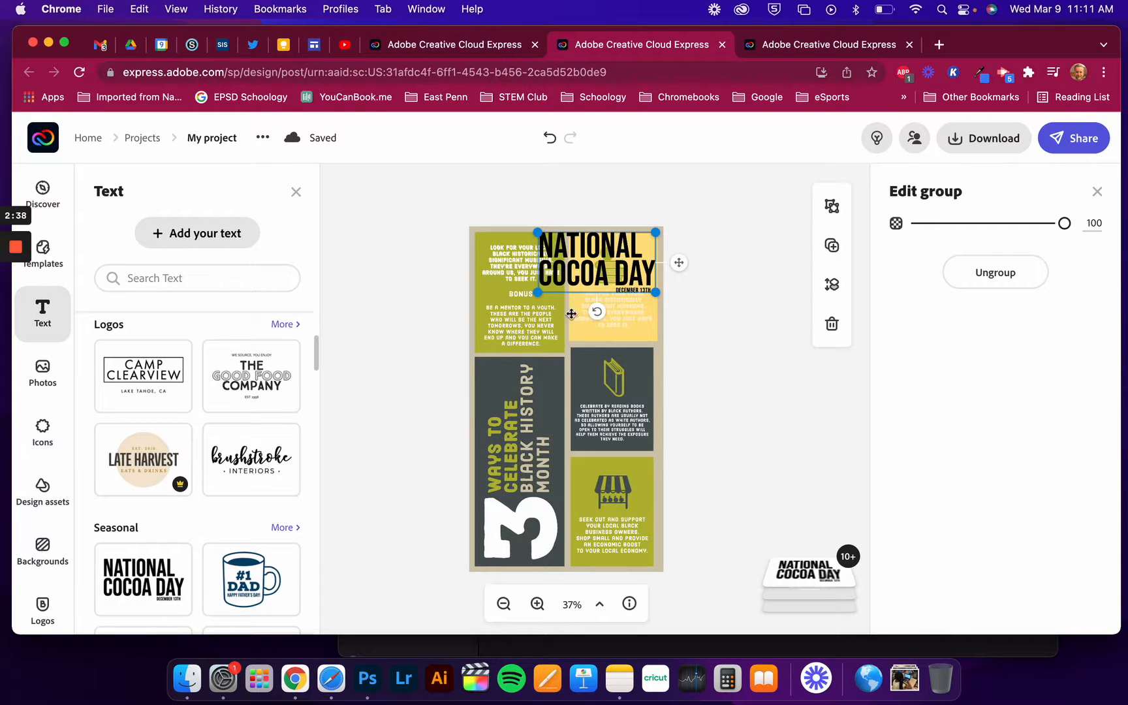
click(589, 265)
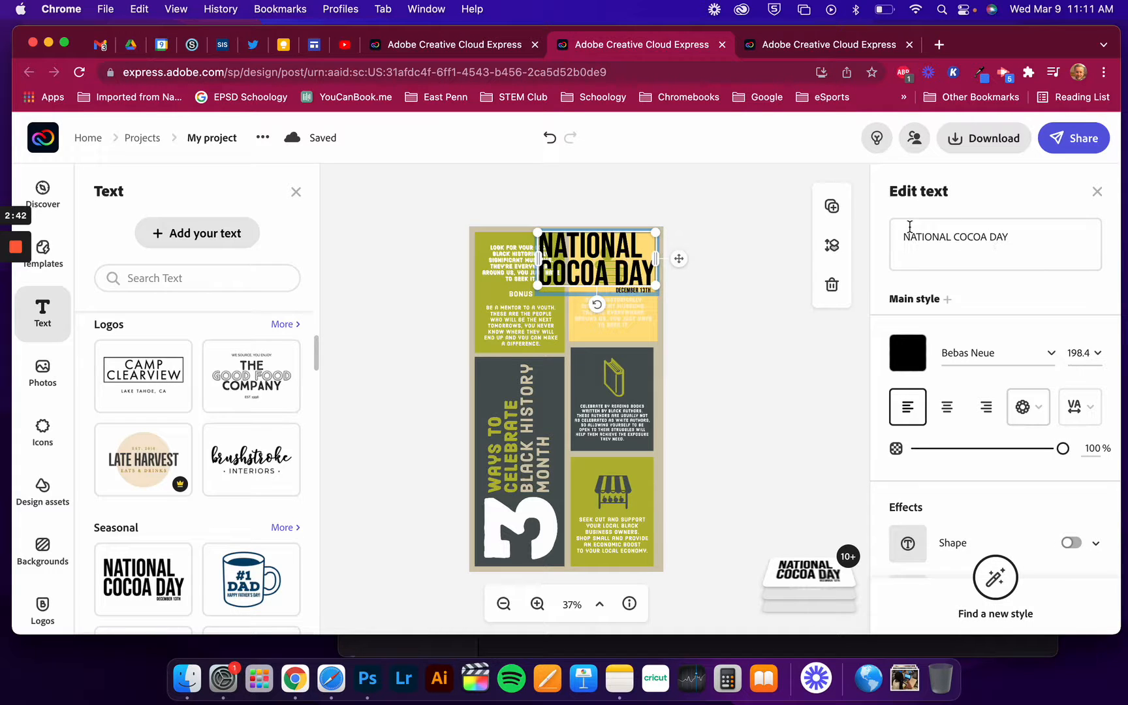
click(686, 292)
Ungroup the National Cocoa Day text design over the two upper panels.
click(537, 603)
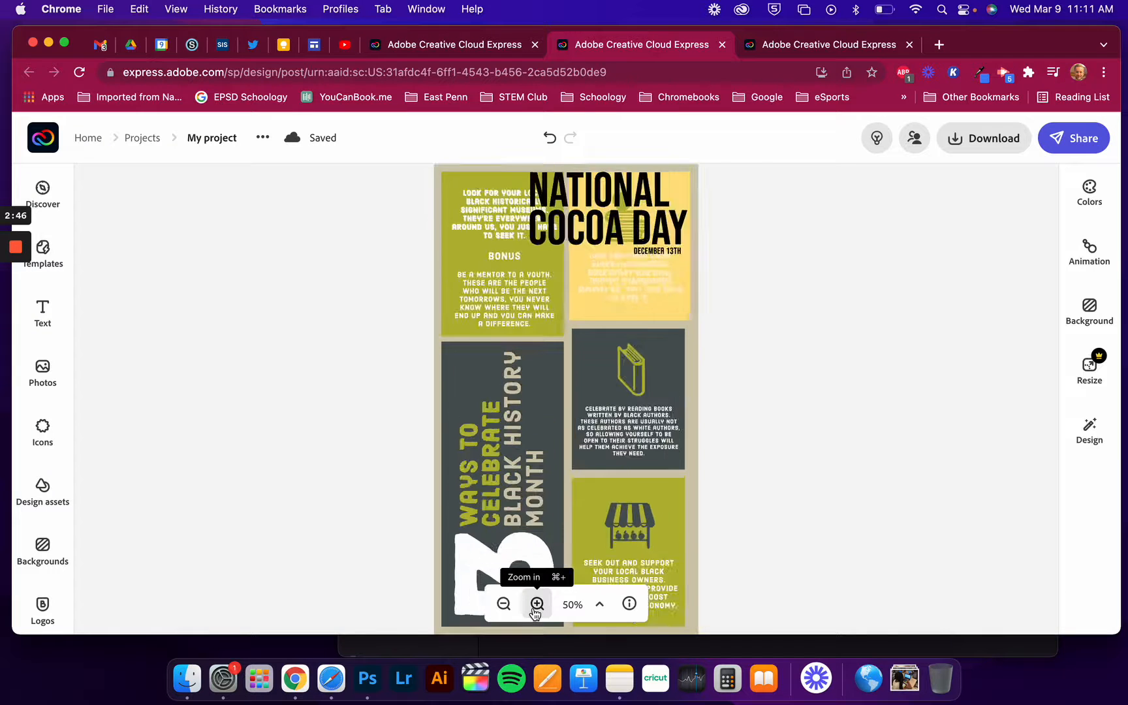
click(537, 603)
scroll(663, 348, up, 5)
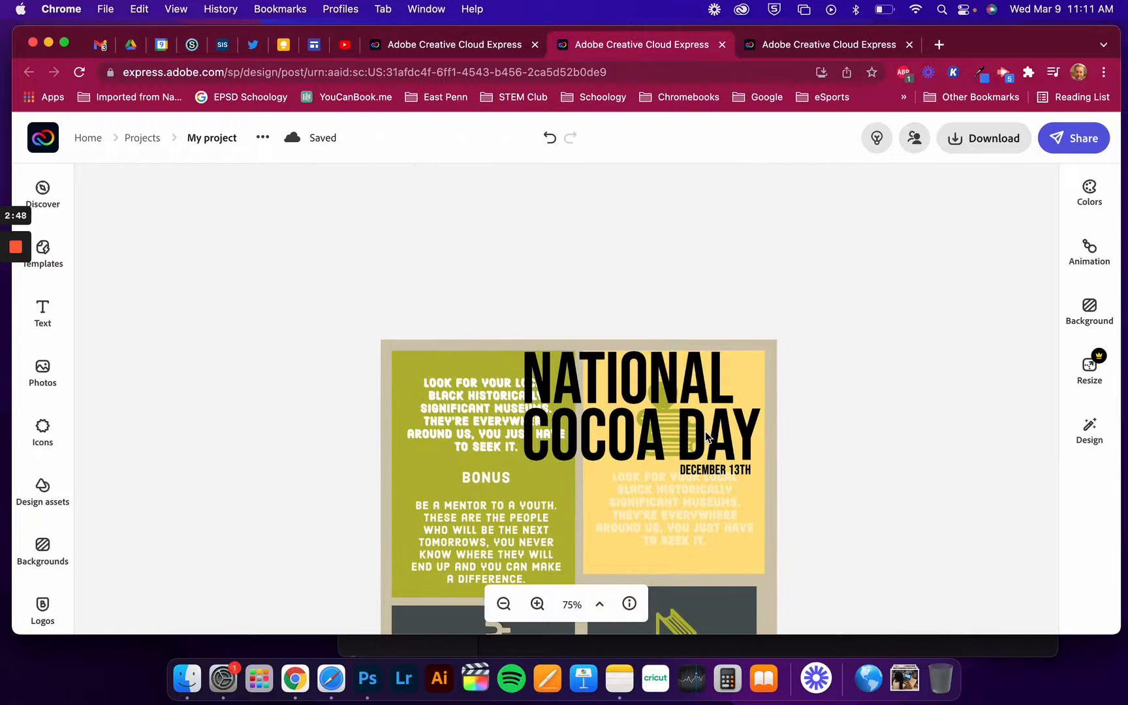
click(707, 435)
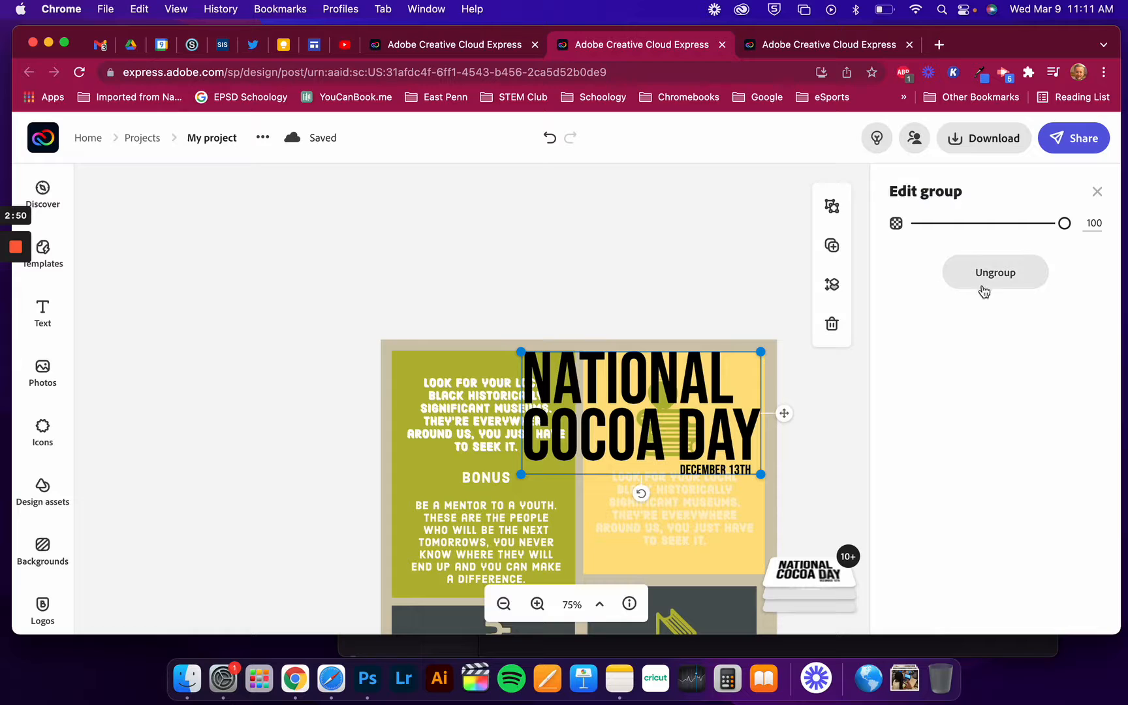
click(1003, 278)
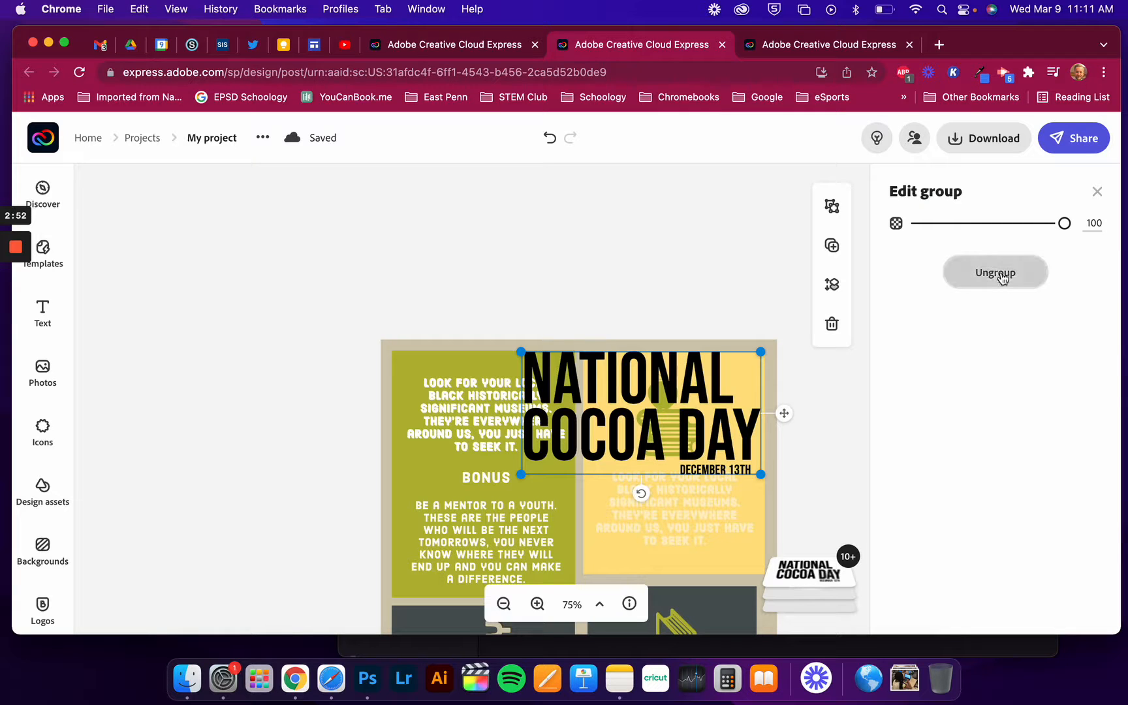
click(843, 410)
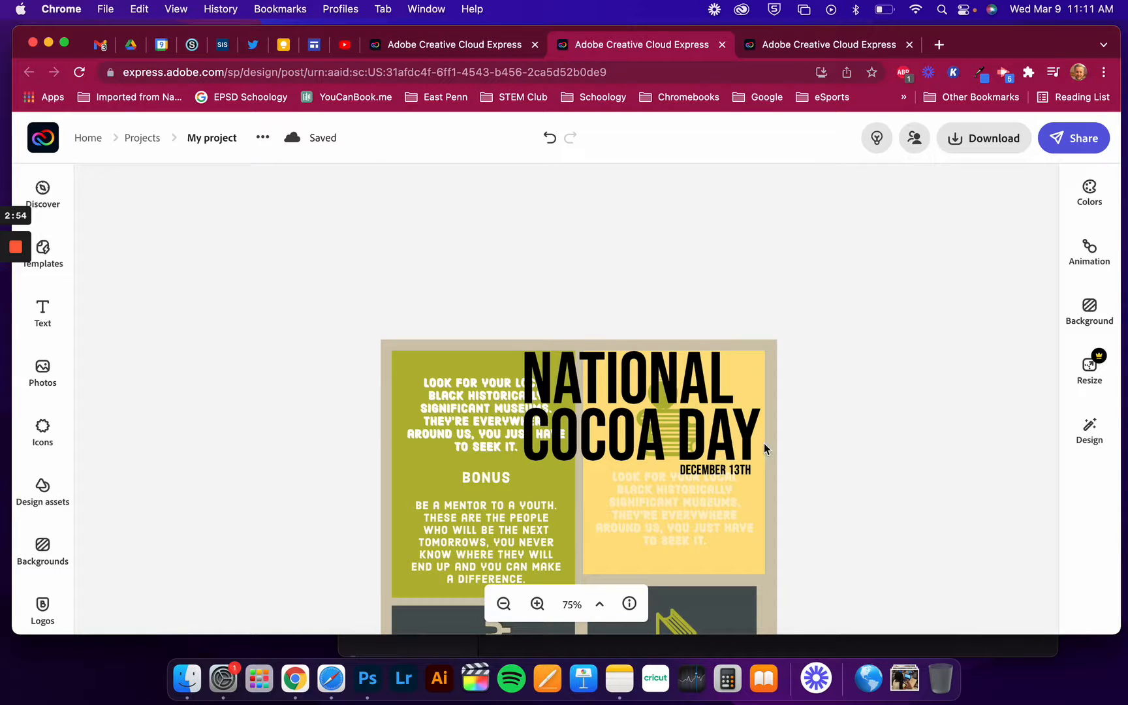
Check which elements around the National Cocoa Day text can be selected, including the yellow and green panel backgrounds.
click(703, 483)
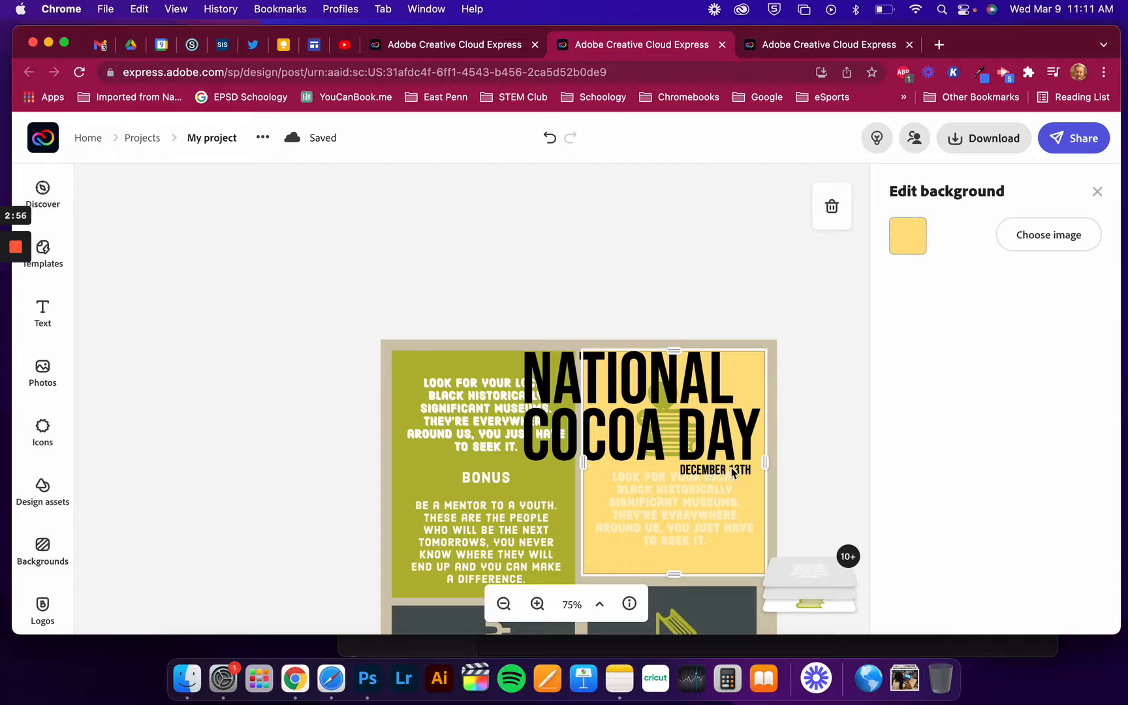
click(539, 396)
click(576, 376)
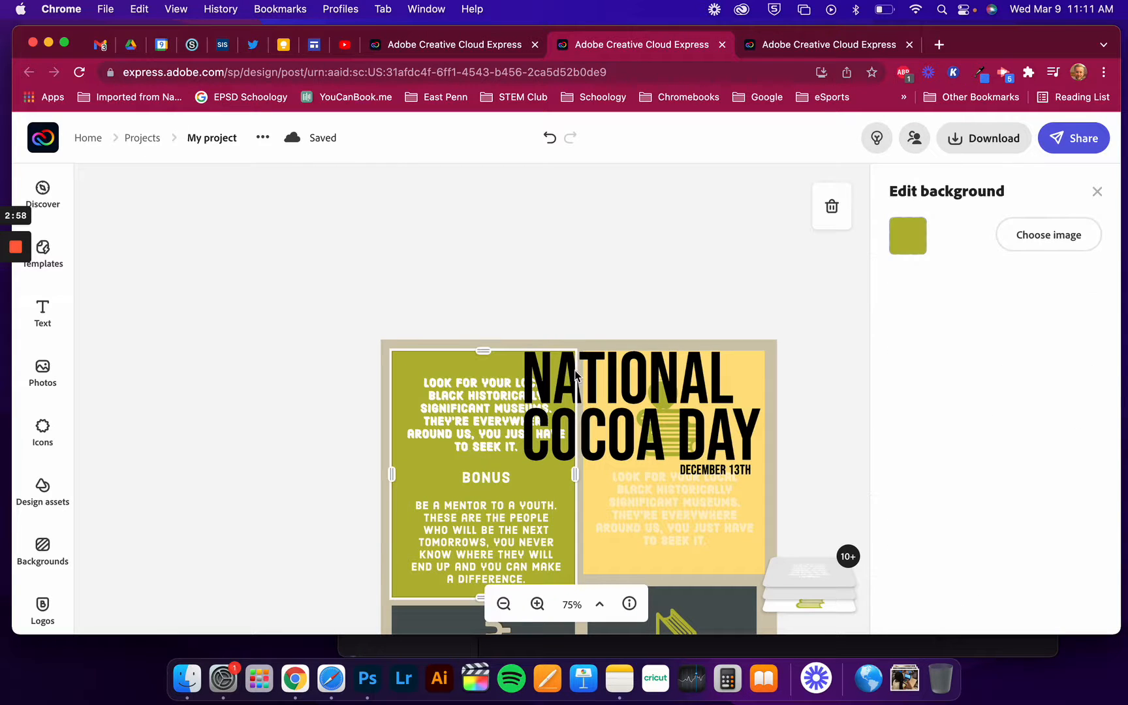
click(589, 386)
click(574, 439)
click(835, 367)
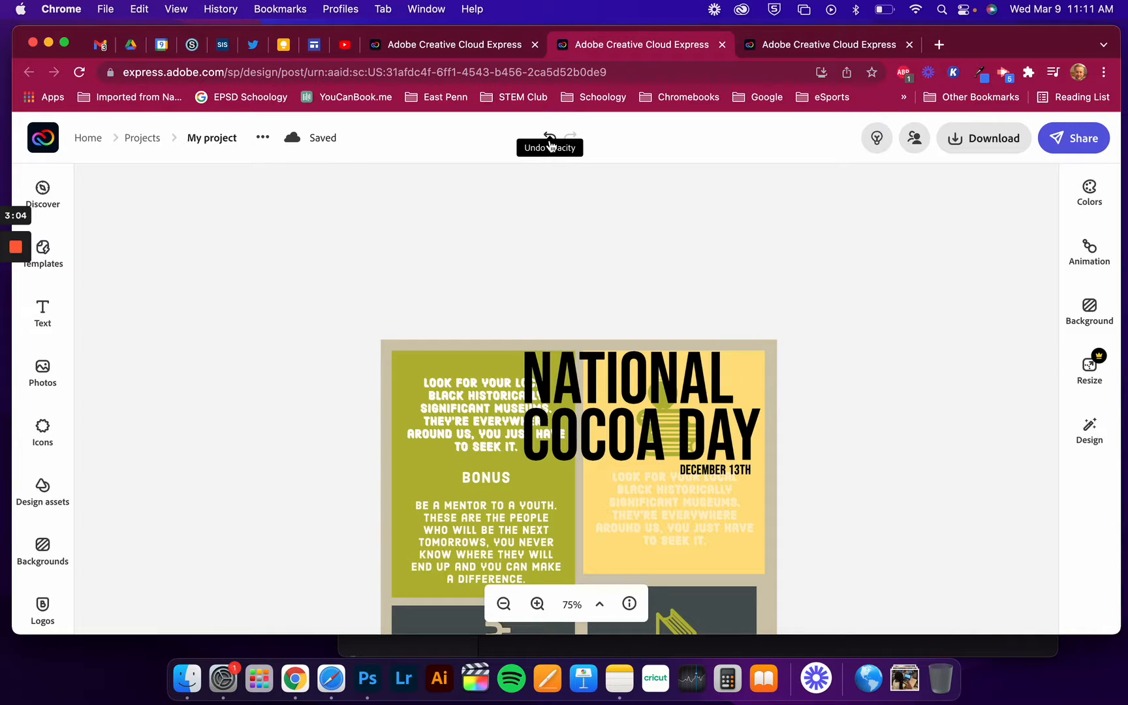
Browse the ready-made text designs down to Headlines and Paragraphs, and look through the stock photo collections.
click(42, 312)
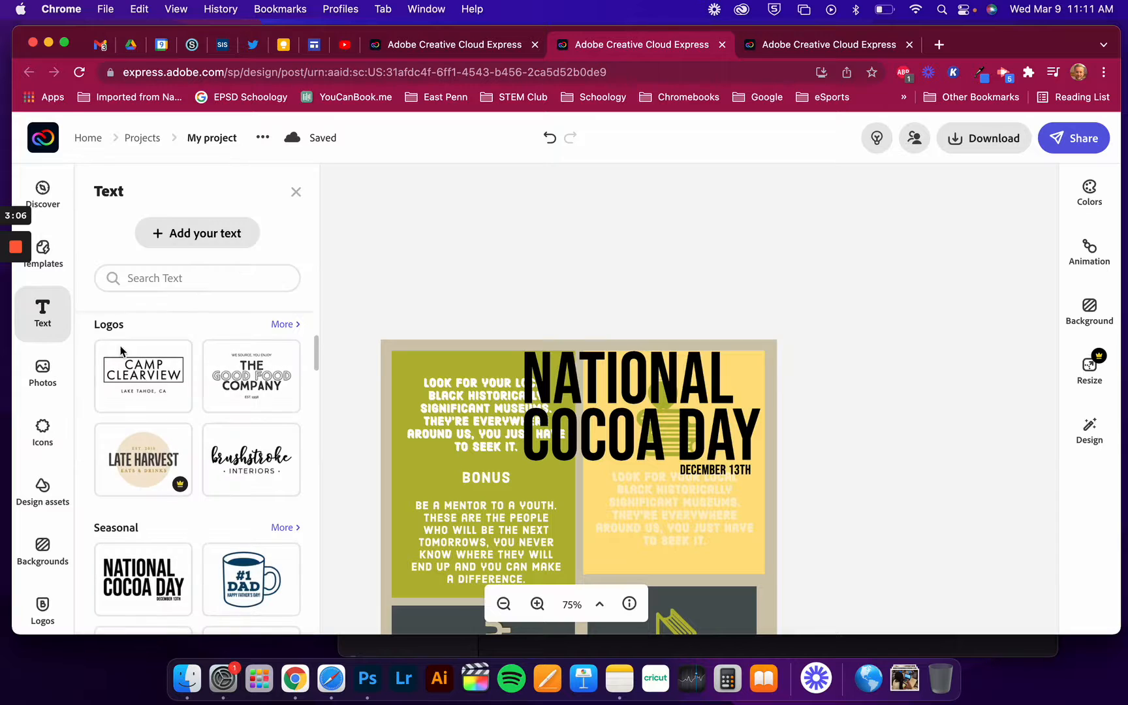
scroll(197, 384, down, 6)
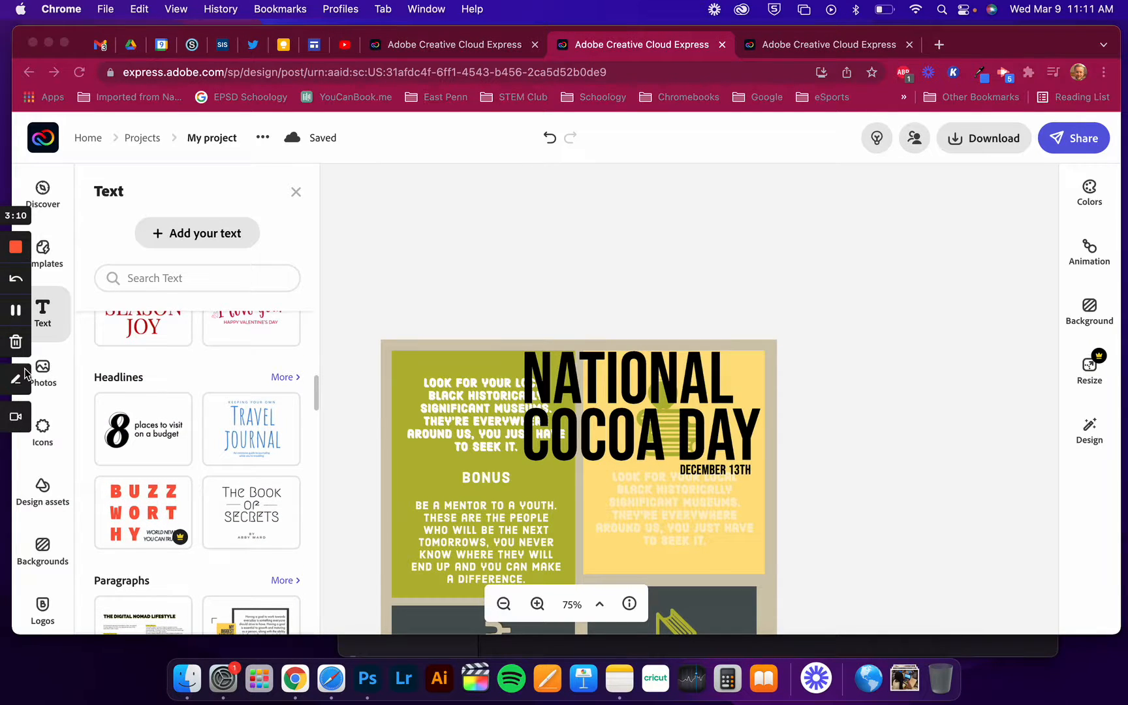
click(43, 374)
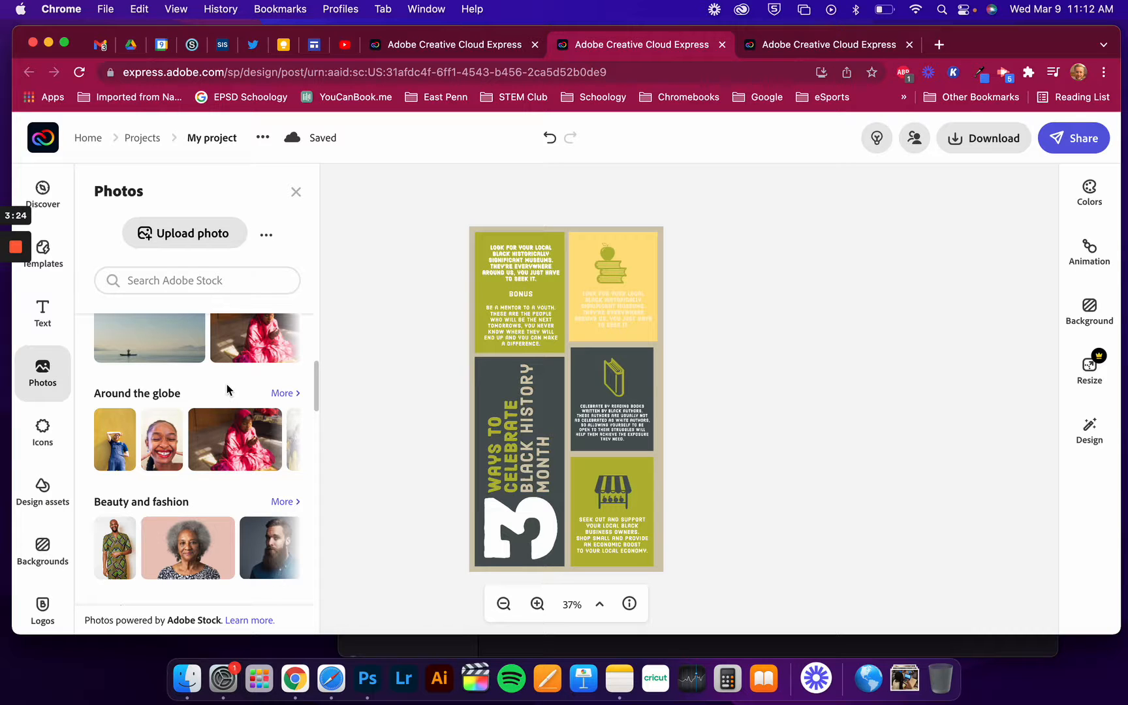
Search the icon library for rectangle, bottle and ocean to compare the available icons.
click(54, 427)
text(rectangle)
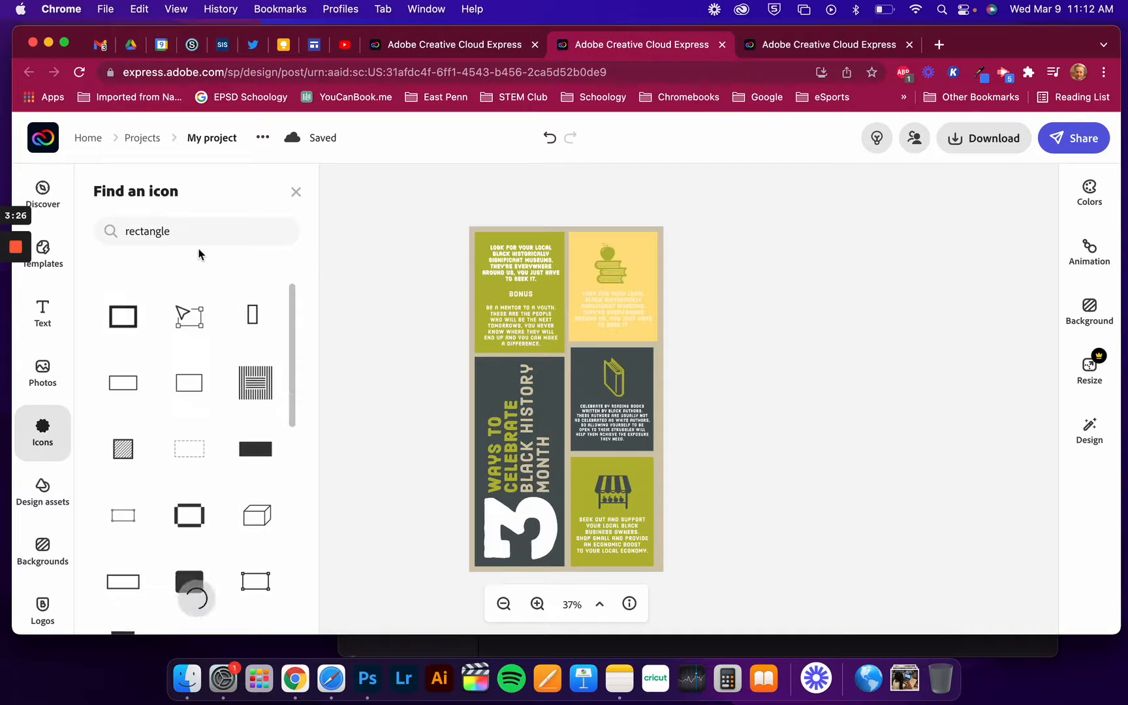
double_click(197, 231)
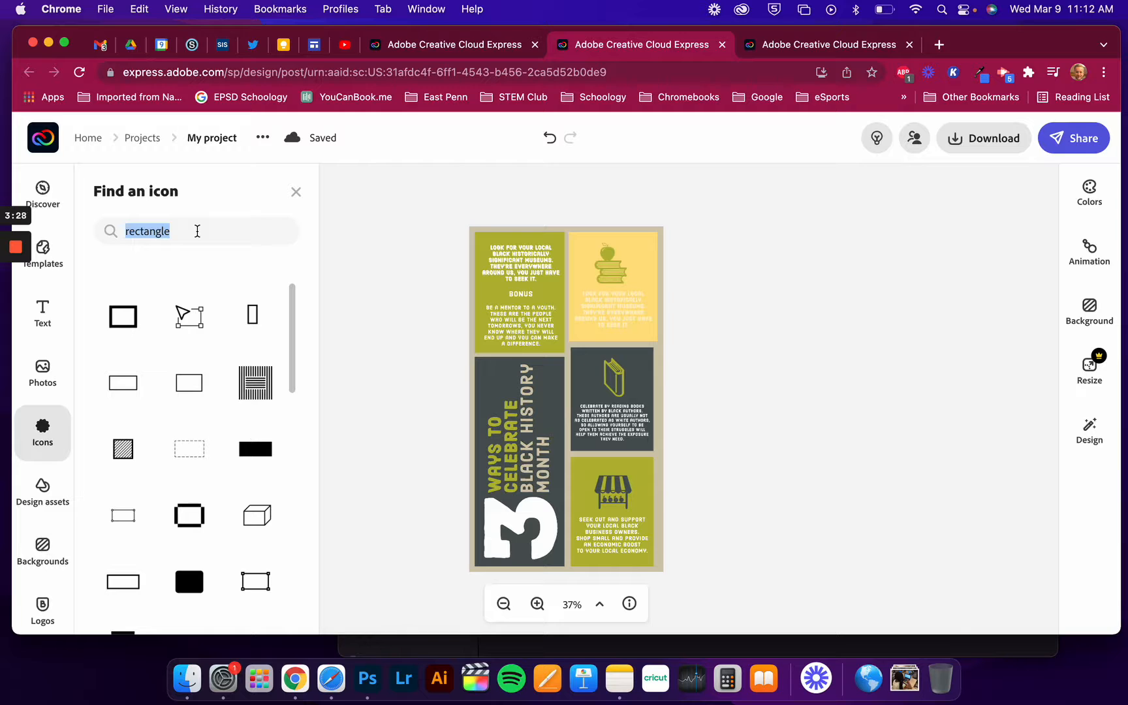
text(bottle)
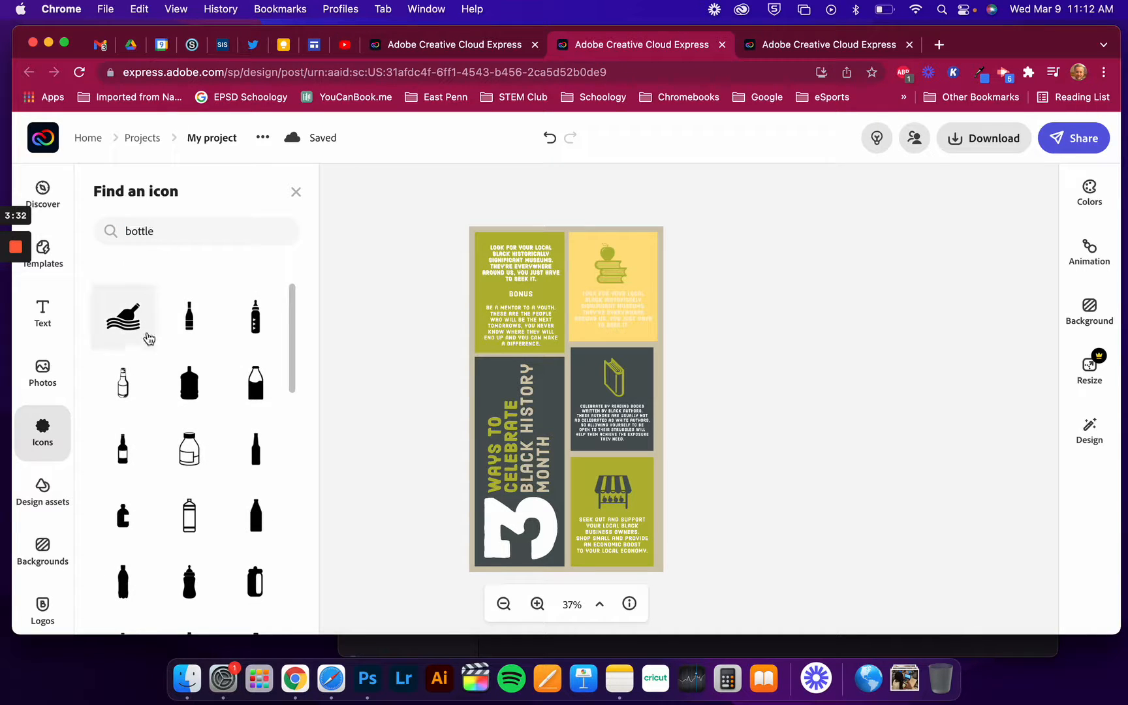
double_click(171, 234)
text(oc)
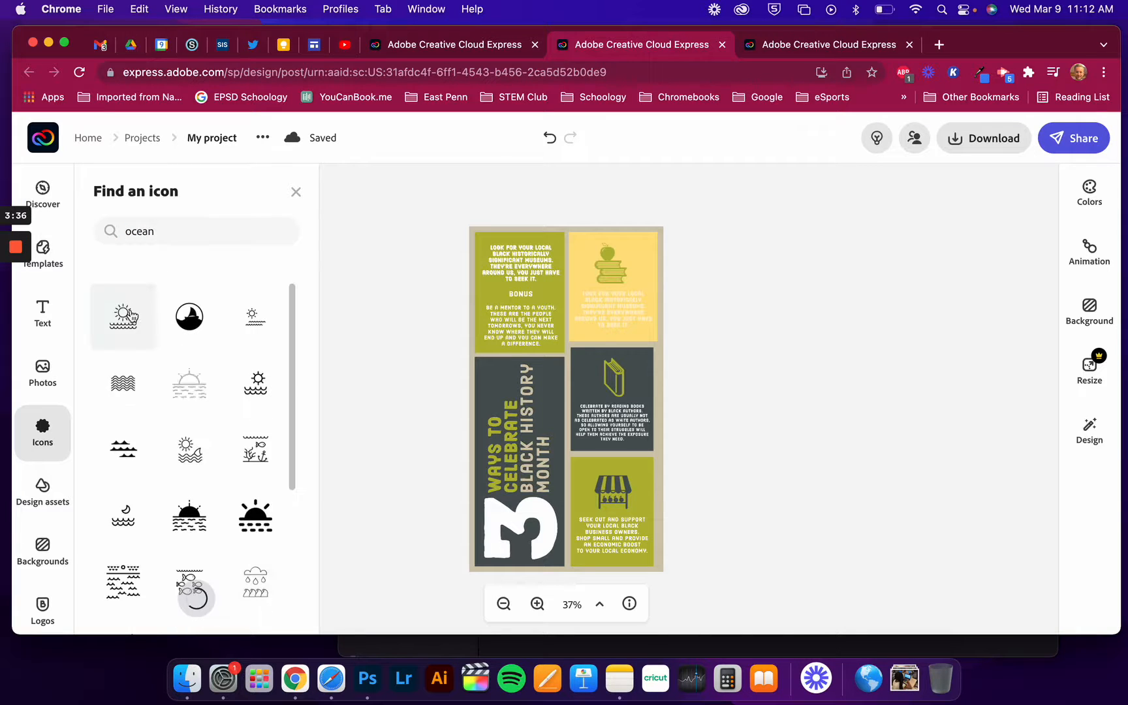
text(ean)
Search the icon library for turtle, add the turtle with the detailed shell and place it over the yellow panel's text.
double_click(156, 233)
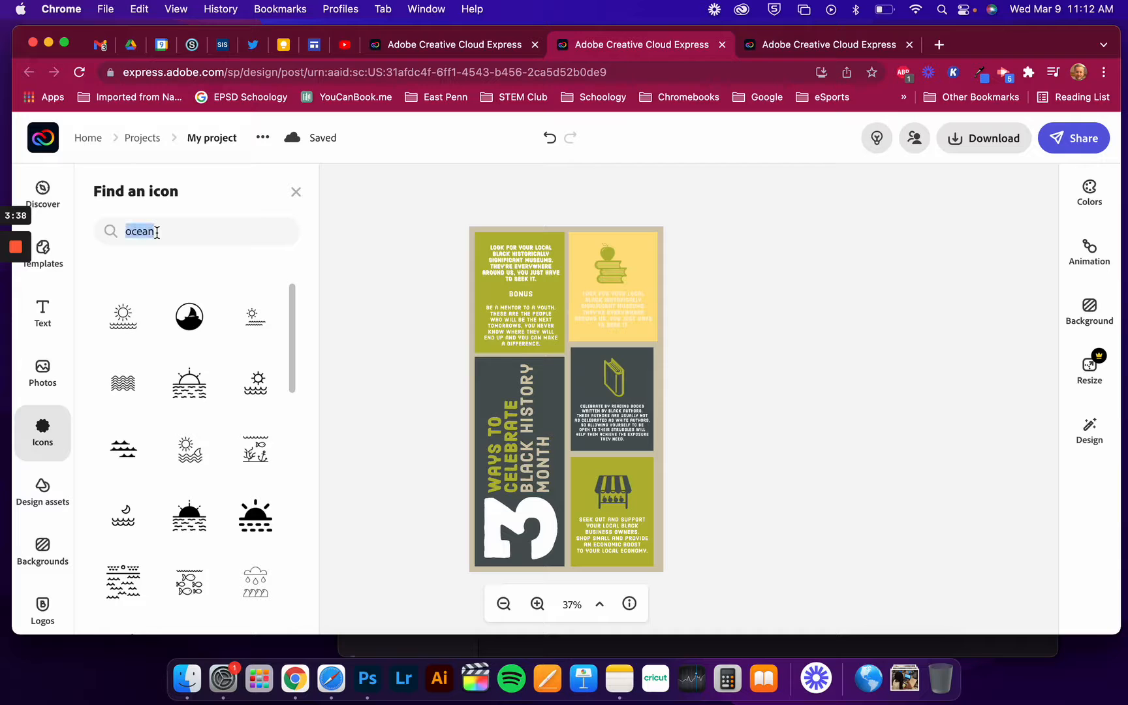
text(turtle)
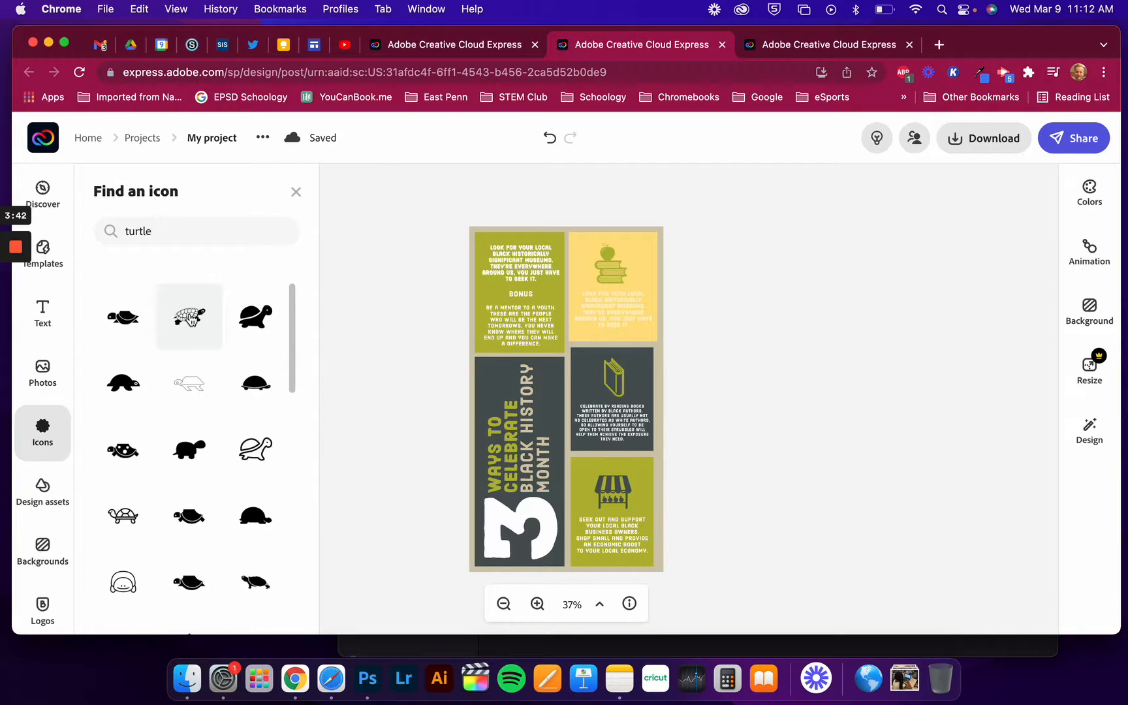
click(190, 319)
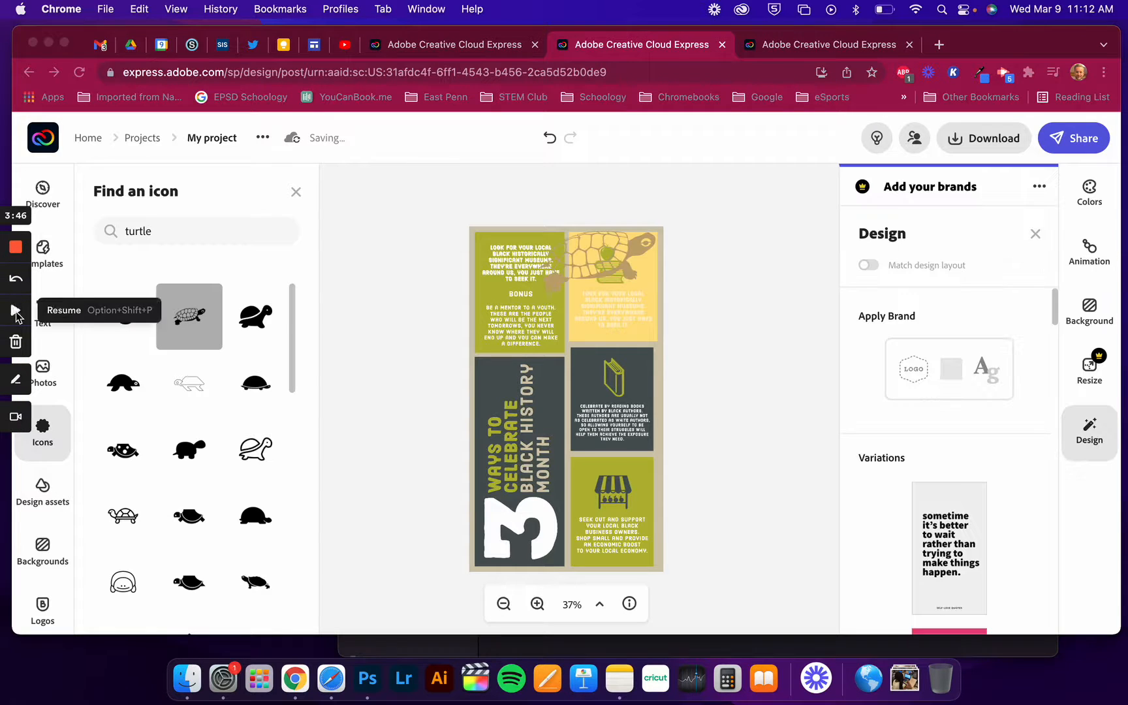
click(15, 313)
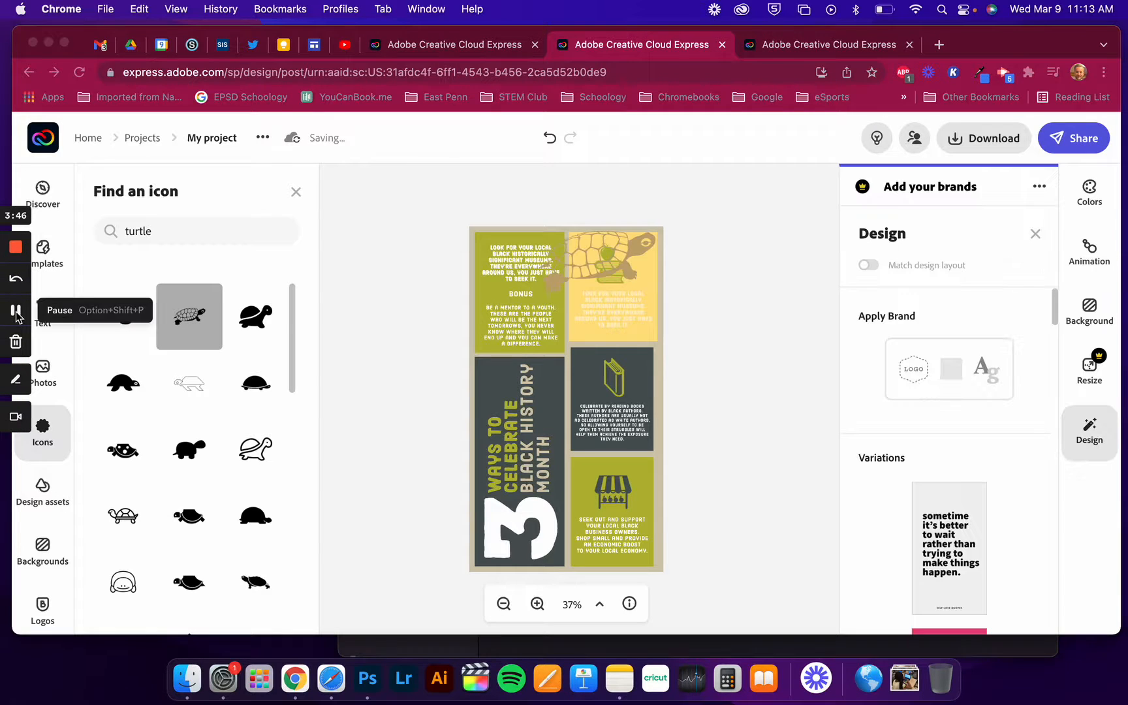
click(634, 247)
drag(634, 247, 629, 307)
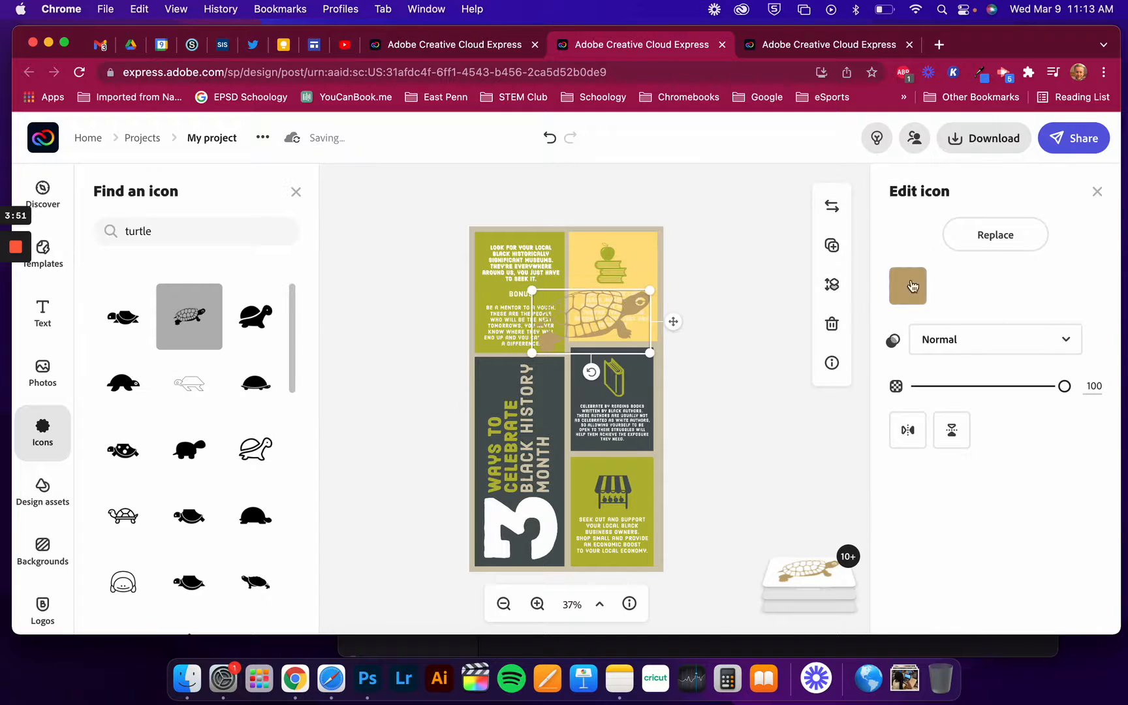
Color the turtle icon blue (#2044E0) and set its opacity to 35.
click(909, 286)
click(759, 261)
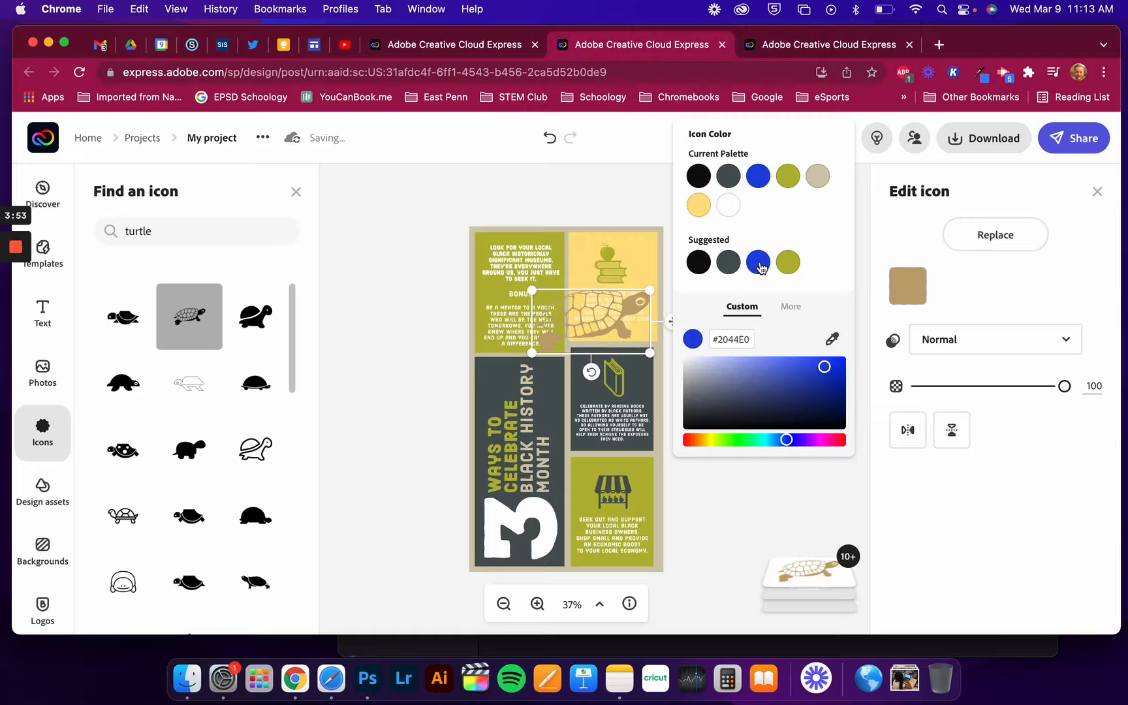
drag(1064, 386, 964, 387)
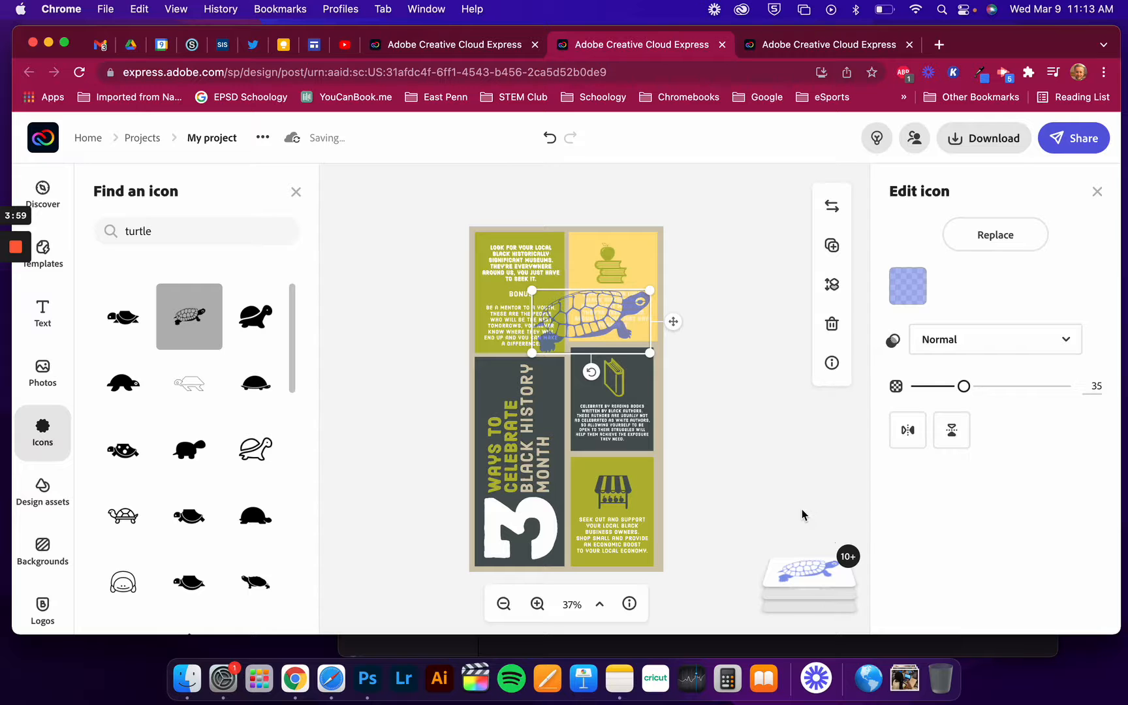
click(735, 479)
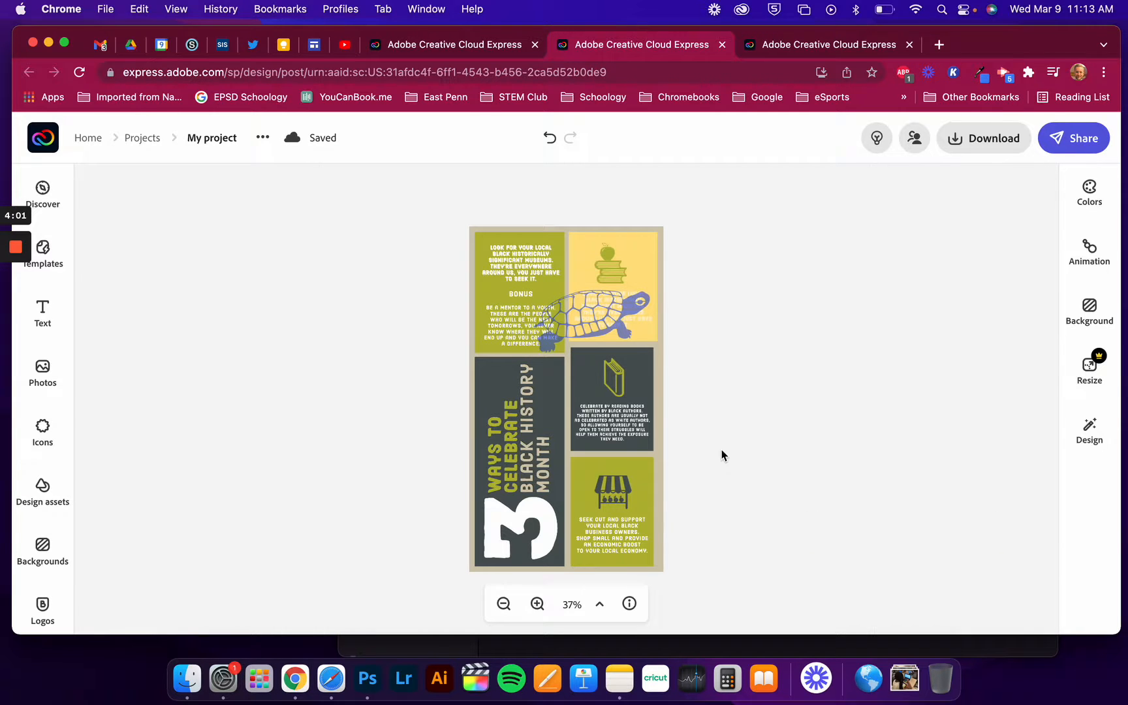
Send the turtle icon to the back of the layer order, behind the panel text.
click(611, 325)
click(537, 603)
click(538, 603)
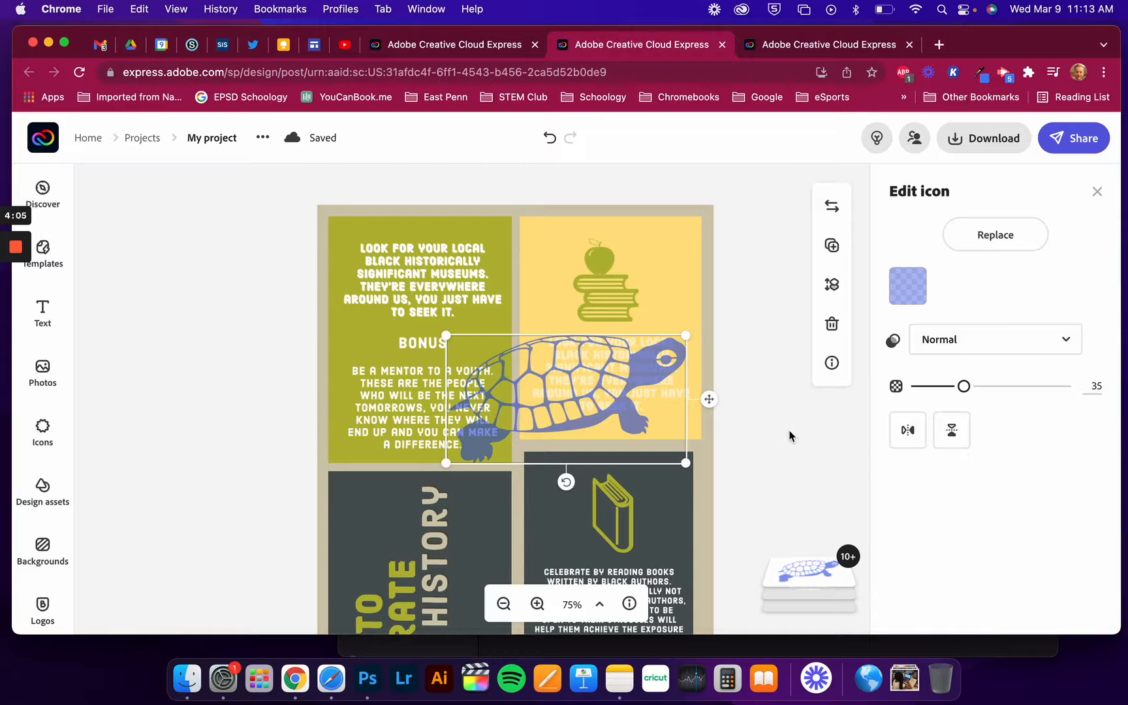
click(832, 288)
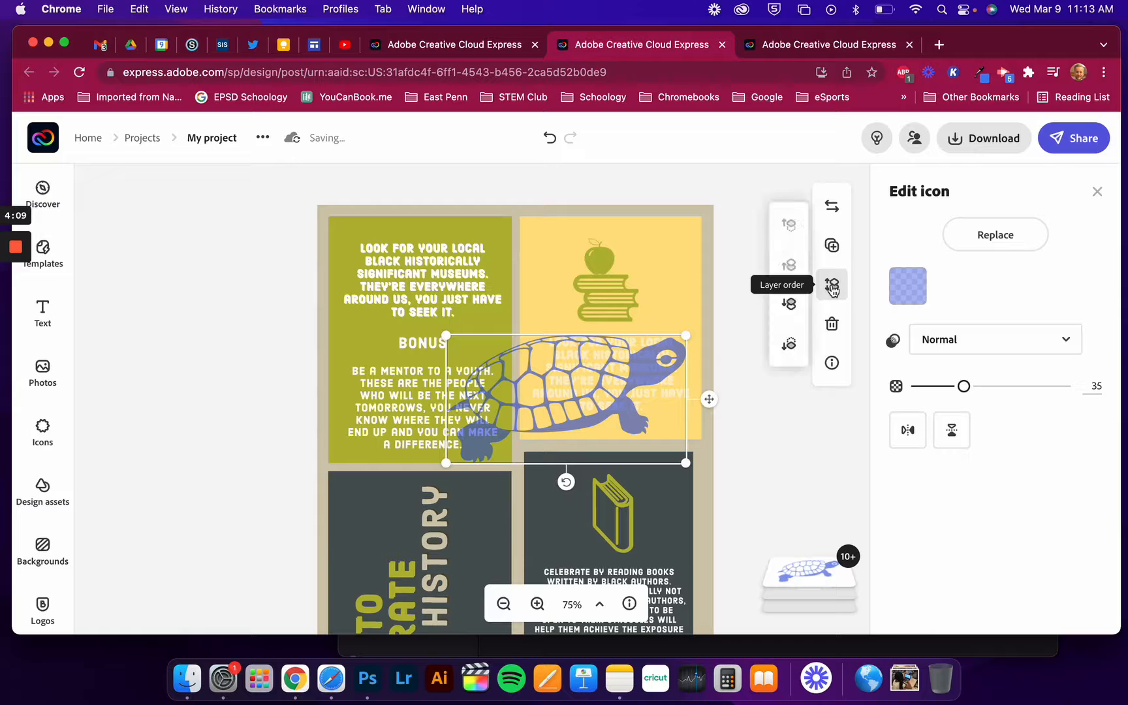
click(790, 345)
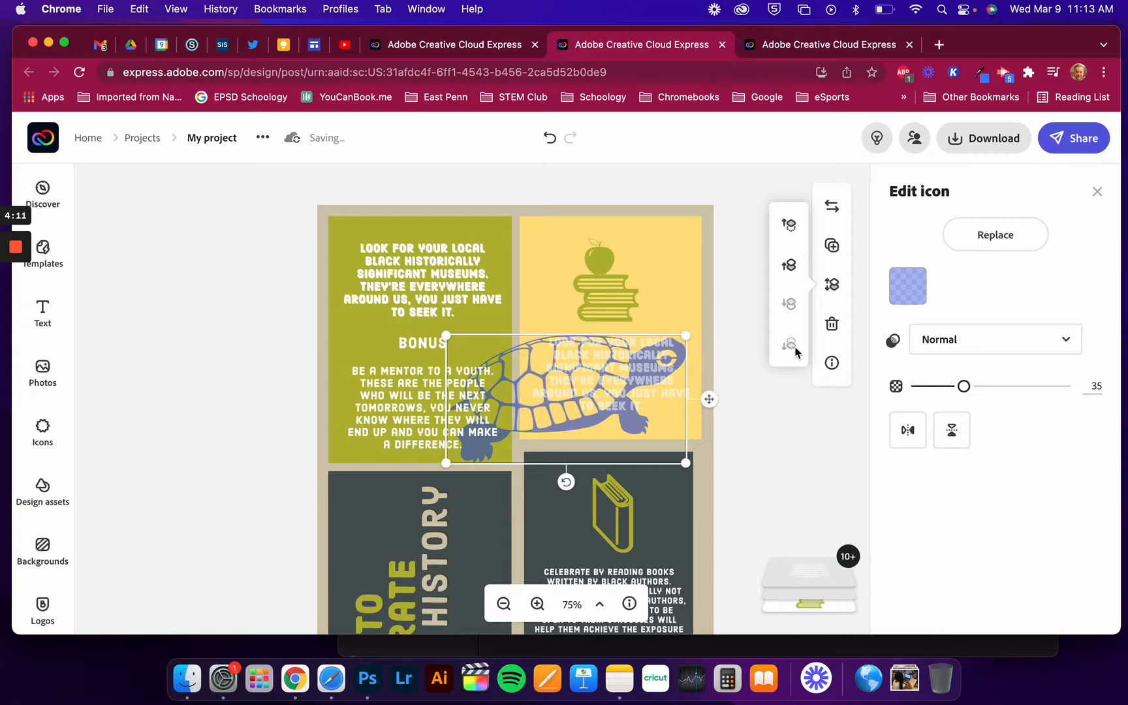